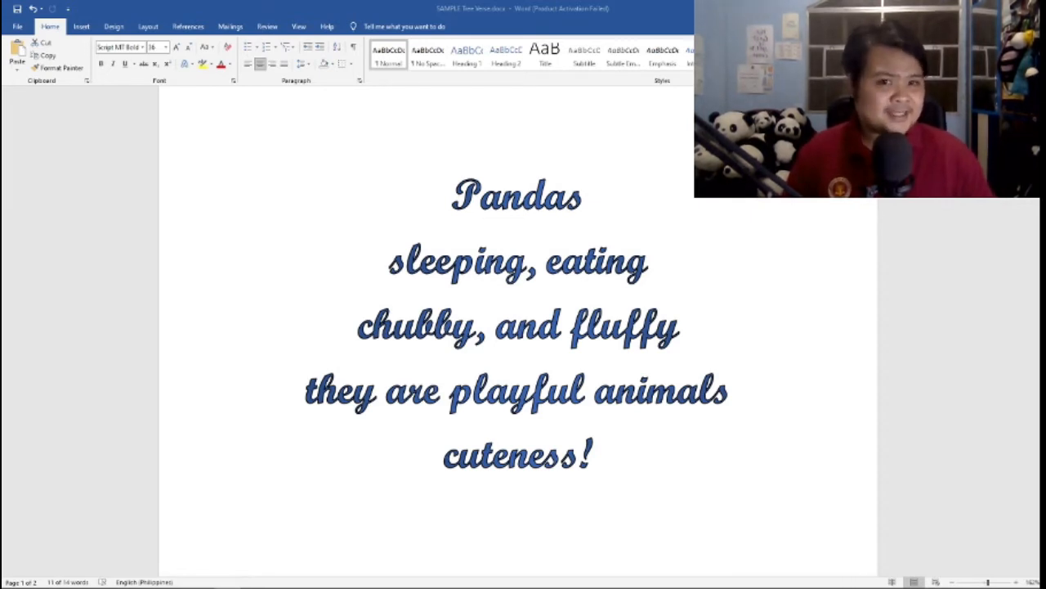
# Select all five lines of the panda verse and format them in Script MT Bold at size 36
pyautogui.click(593, 455)
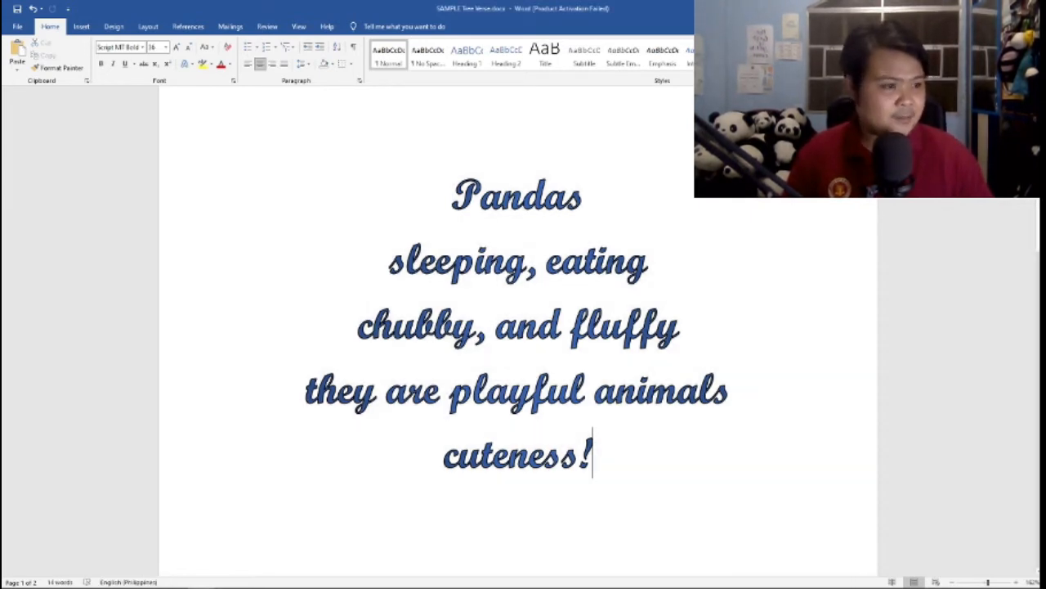
pyautogui.click(454, 196)
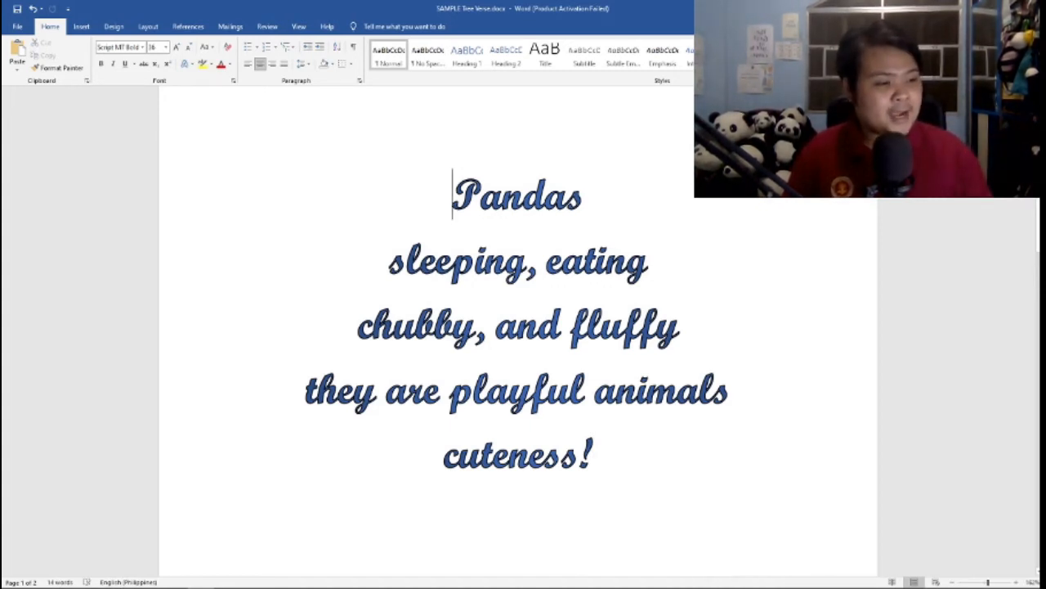
pyautogui.moveTo(594, 455); pyautogui.dragTo(452, 196)
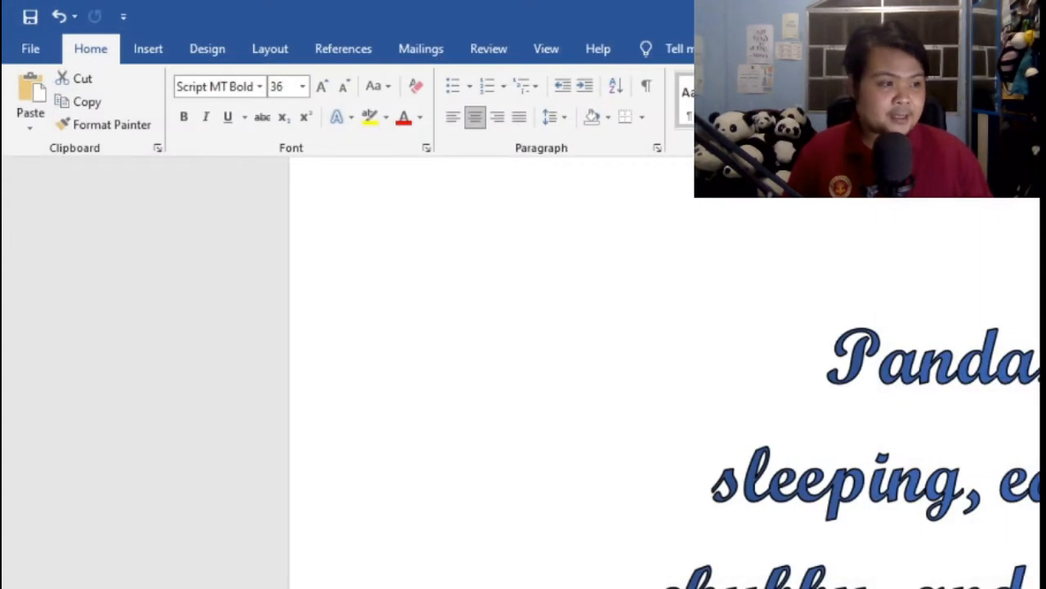
pyautogui.hotkey('ctrl', 'a')
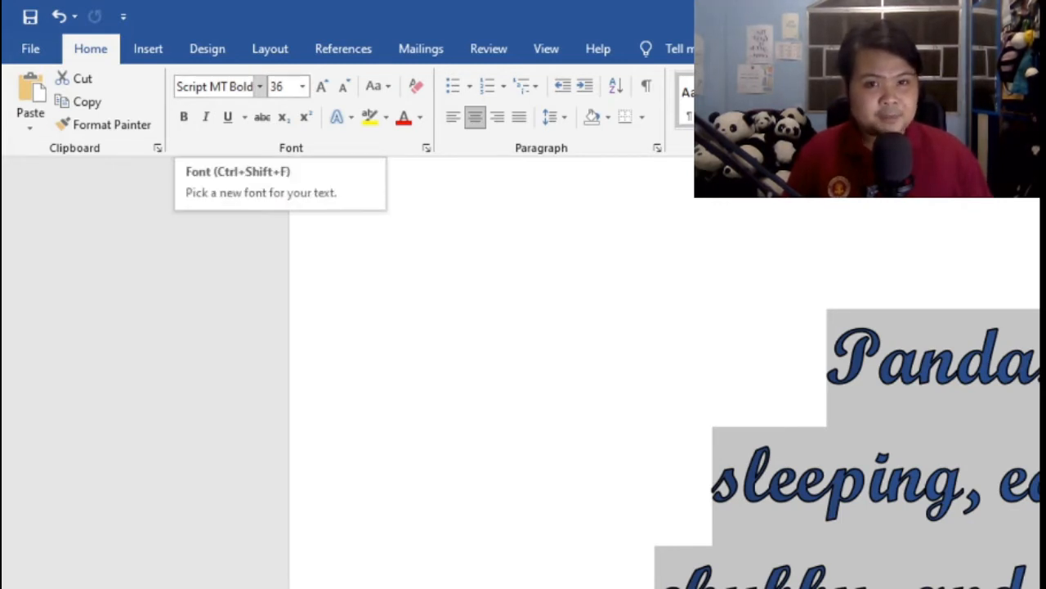
pyautogui.click(260, 85)
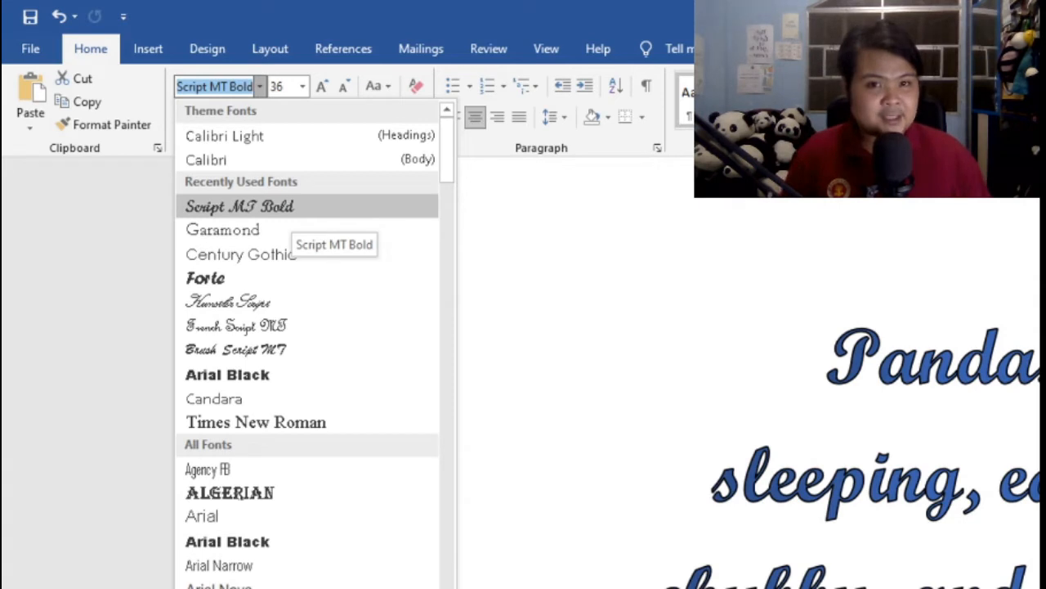
pyautogui.click(294, 211)
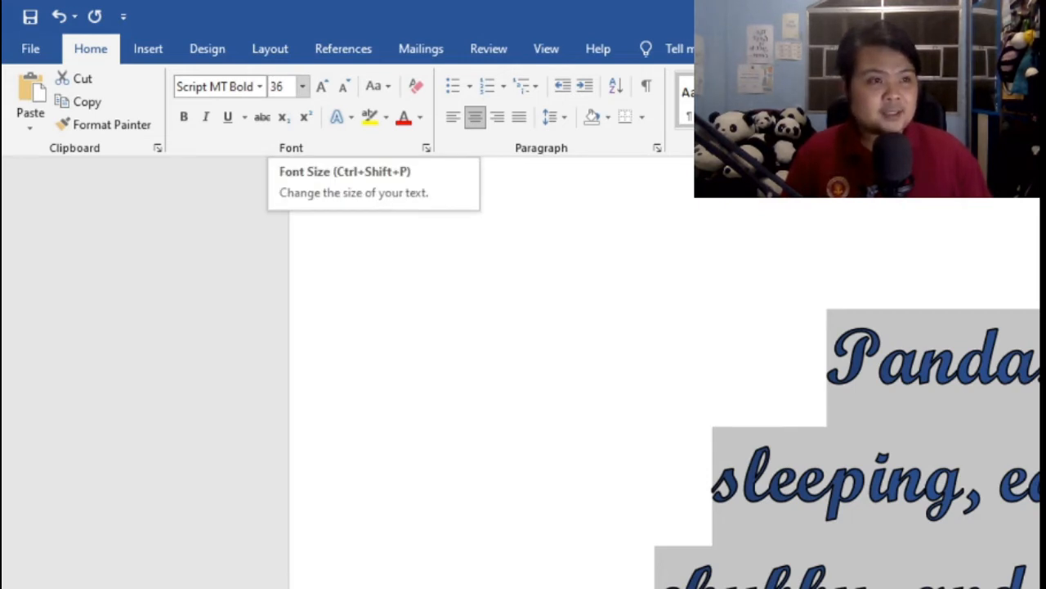
pyautogui.click(302, 86)
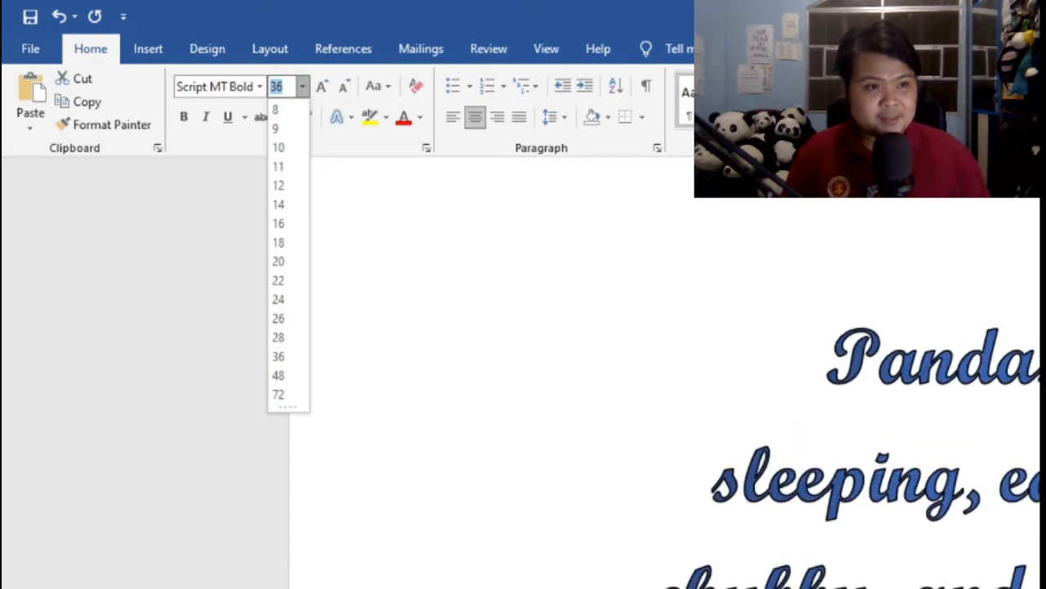
pyautogui.click(278, 356)
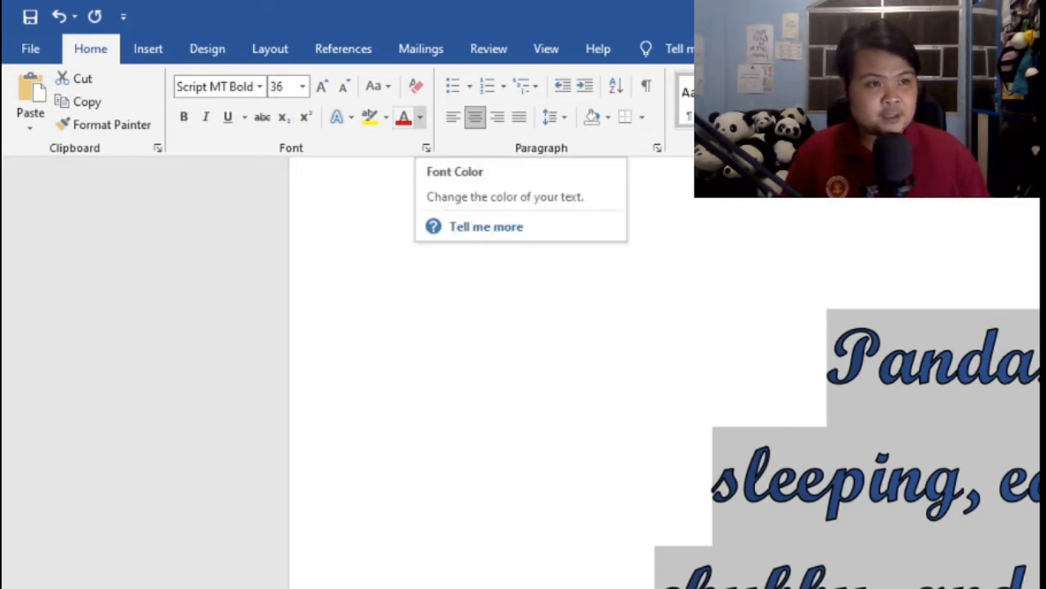
pyautogui.click(419, 117)
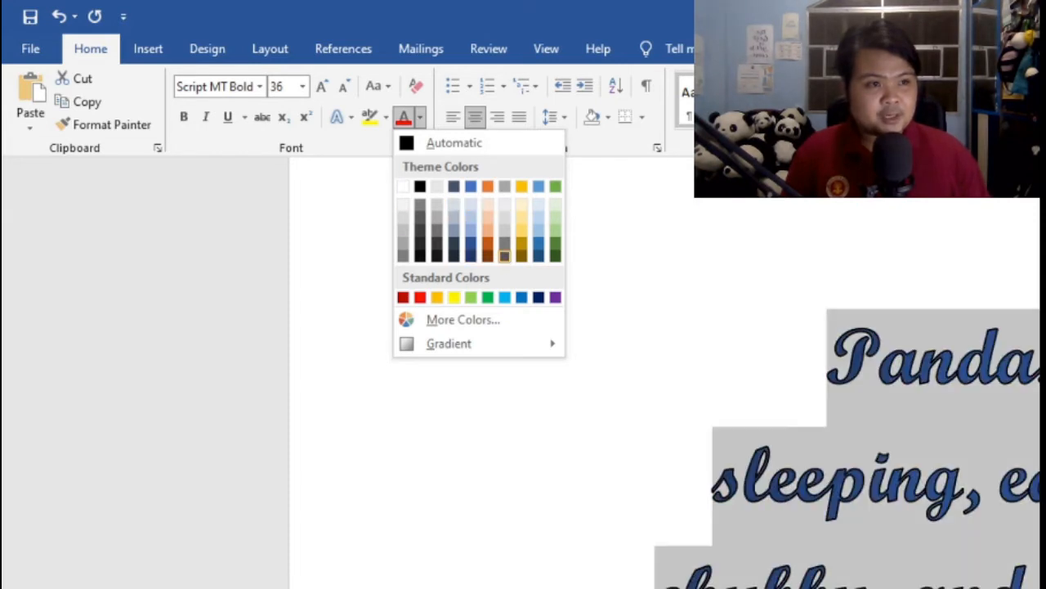
pyautogui.press('Escape')
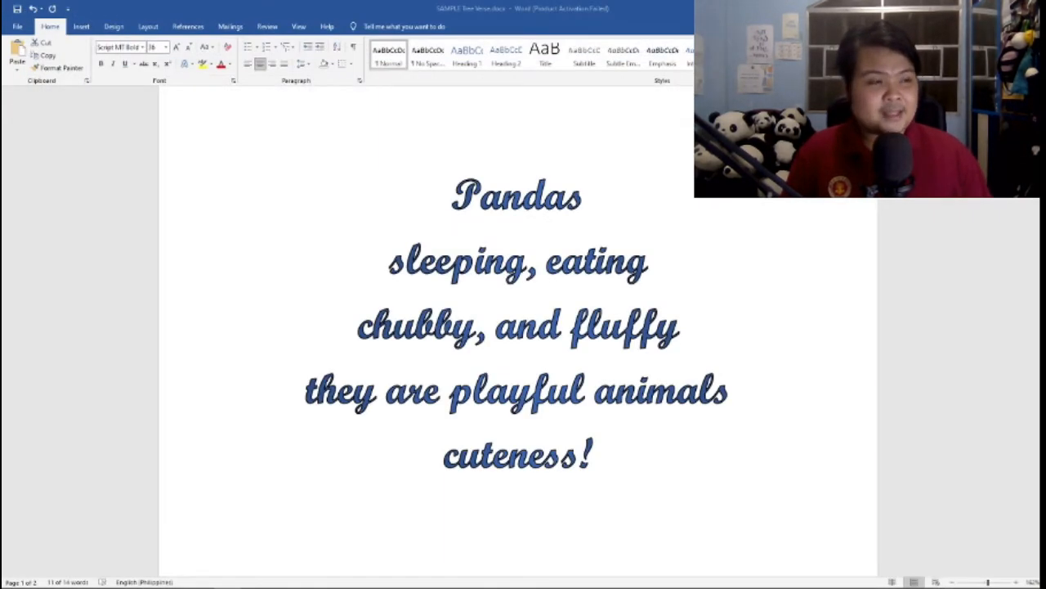
pyautogui.hotkey('ctrl', 'a')
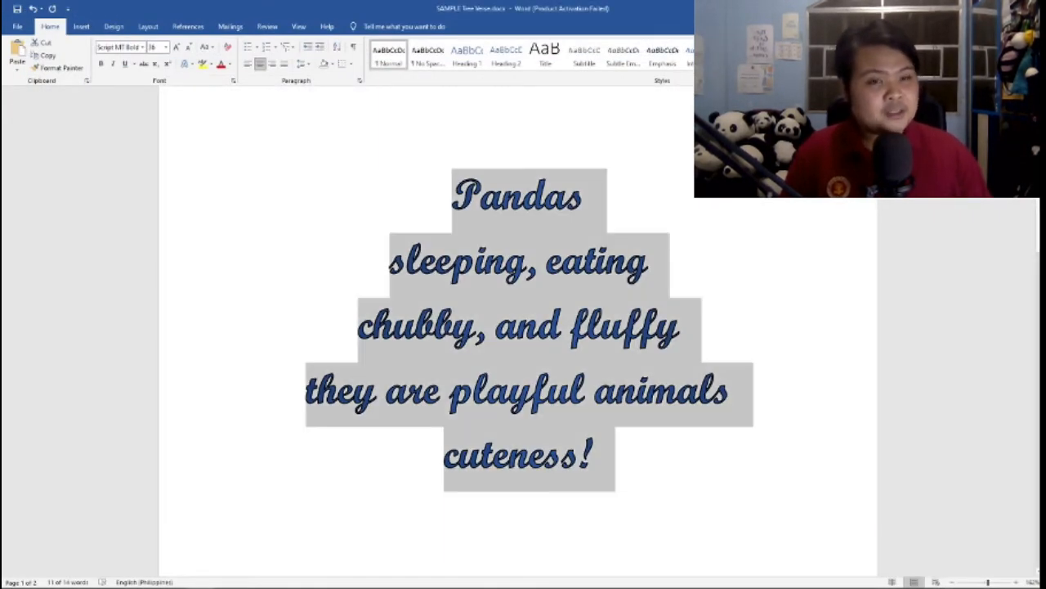
pyautogui.click(585, 195)
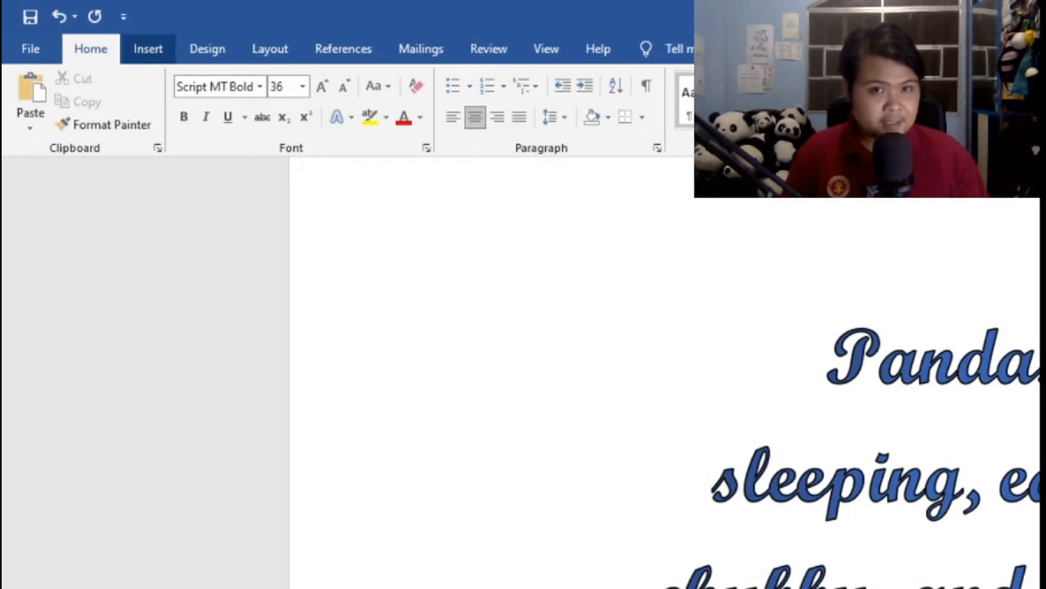
pyautogui.click(148, 48)
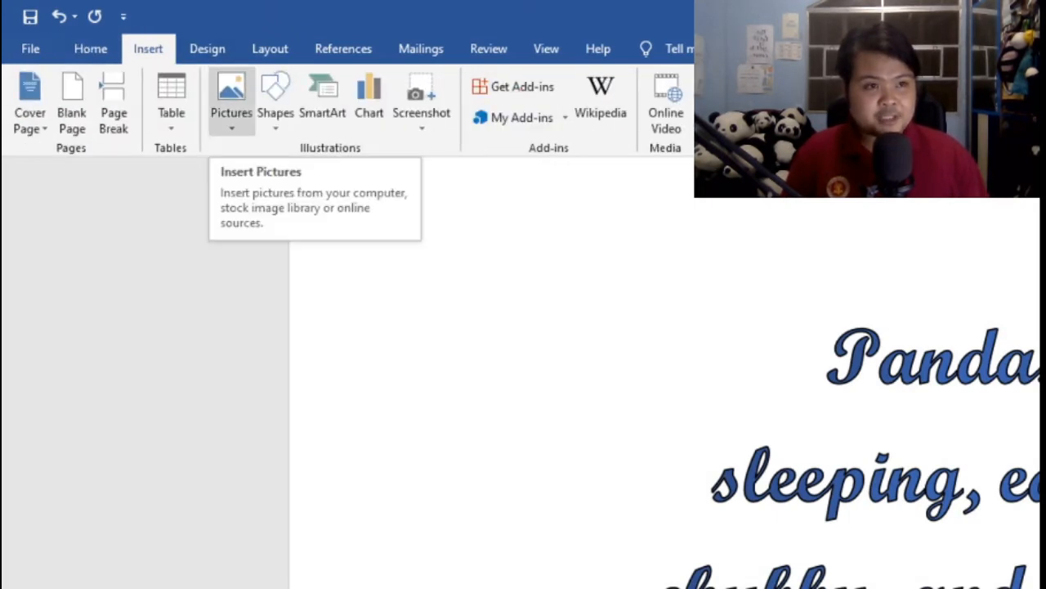
pyautogui.click(231, 98)
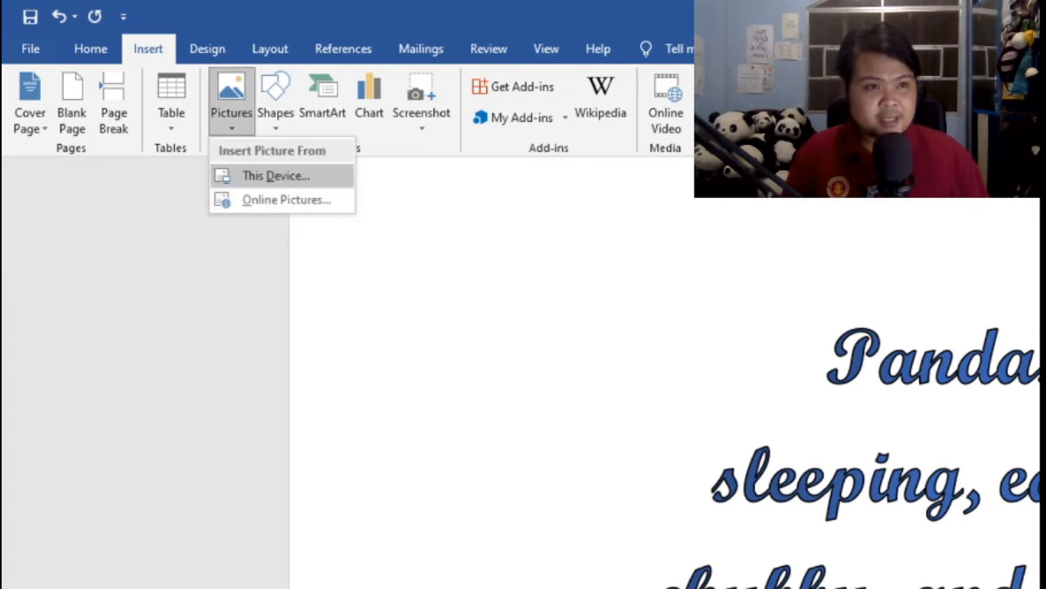
pyautogui.click(267, 176)
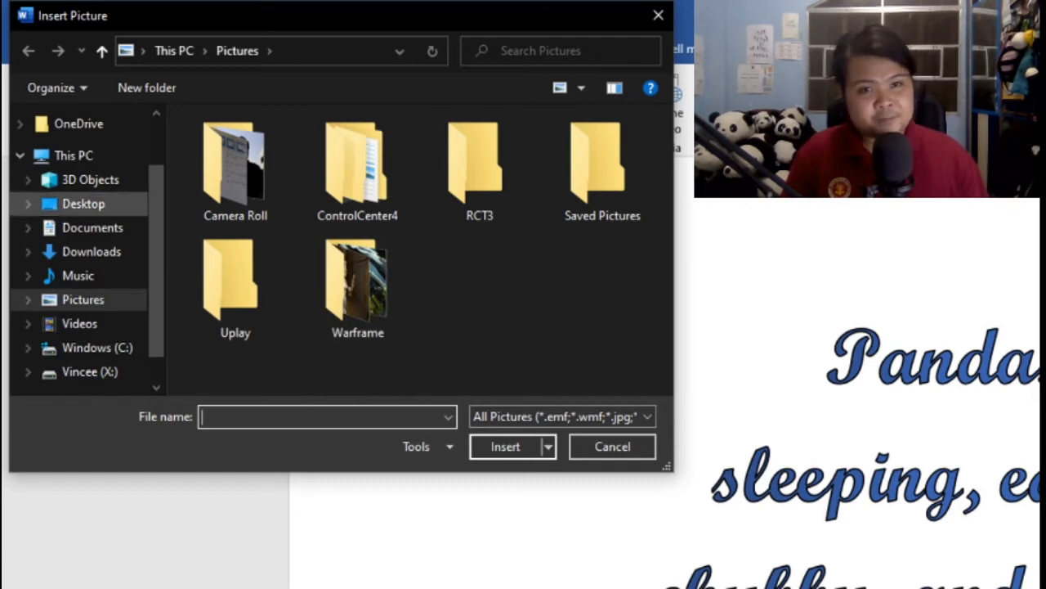
pyautogui.click(84, 203)
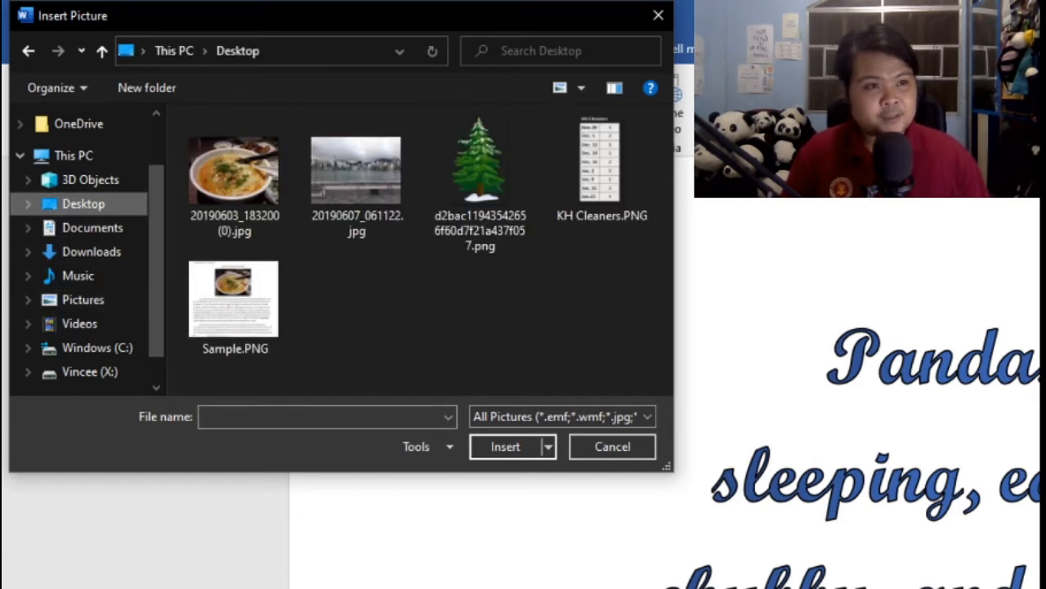
pyautogui.click(480, 180)
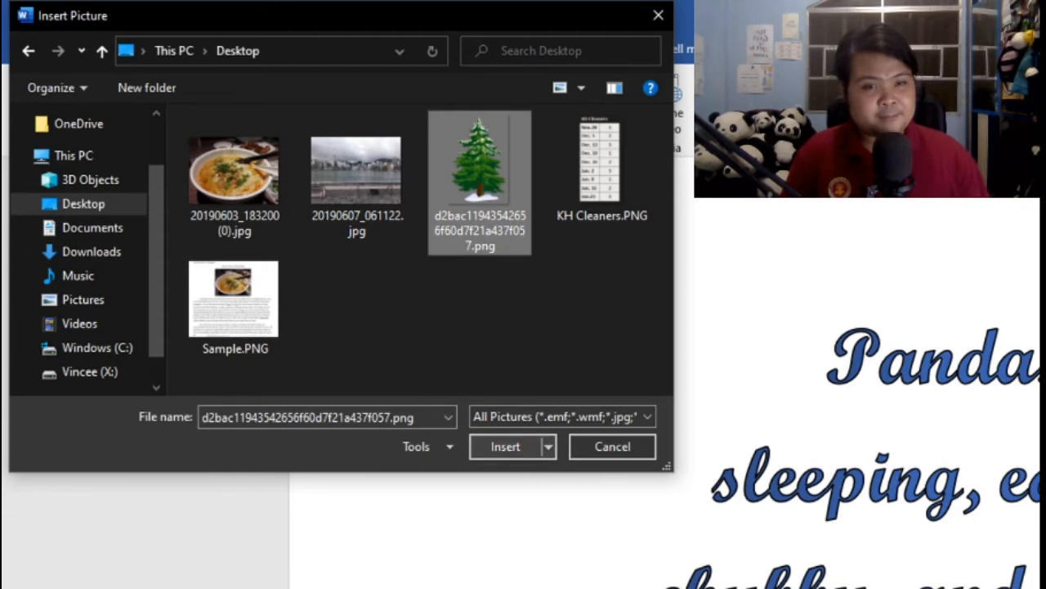
pyautogui.click(506, 446)
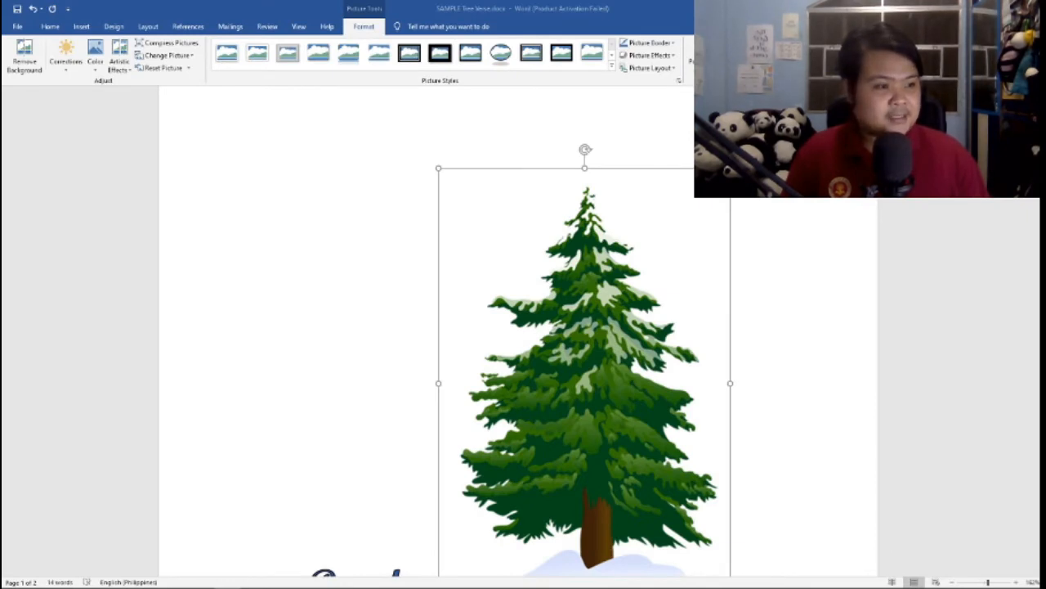
# Examine how the inserted tree picture affects the placement of the verse lines across both pages
pyautogui.scroll(-6, 518, 327)
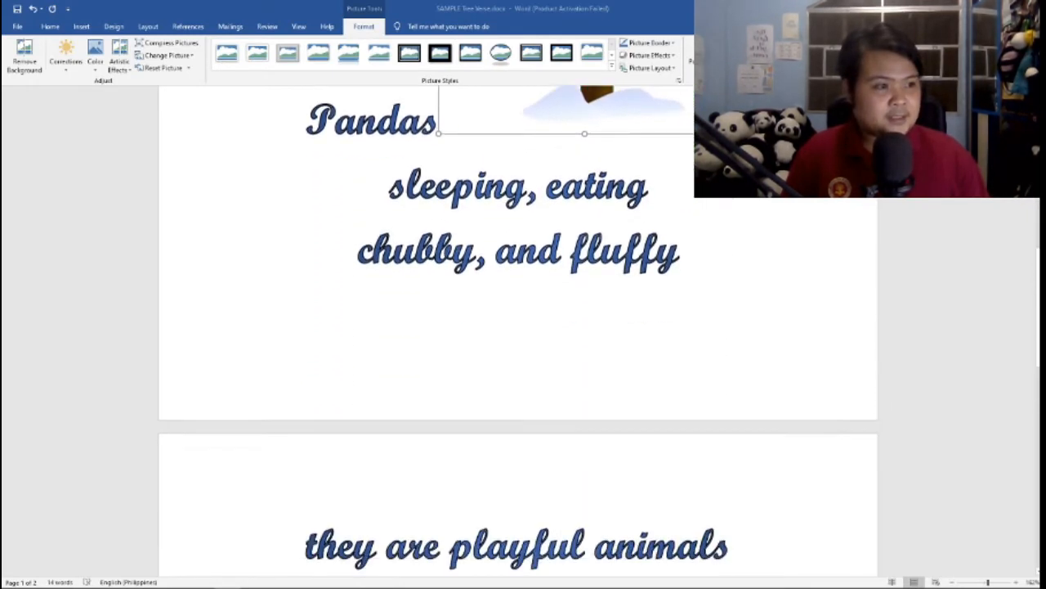
pyautogui.scroll(7, 518, 327)
pyautogui.scroll(-3, 519, 327)
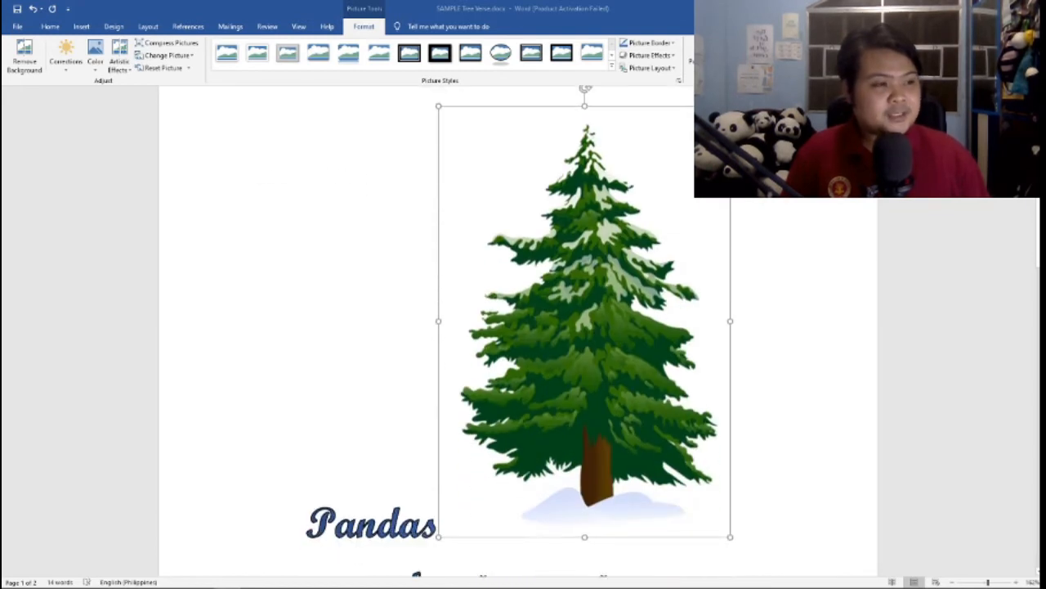
pyautogui.scroll(2, 519, 327)
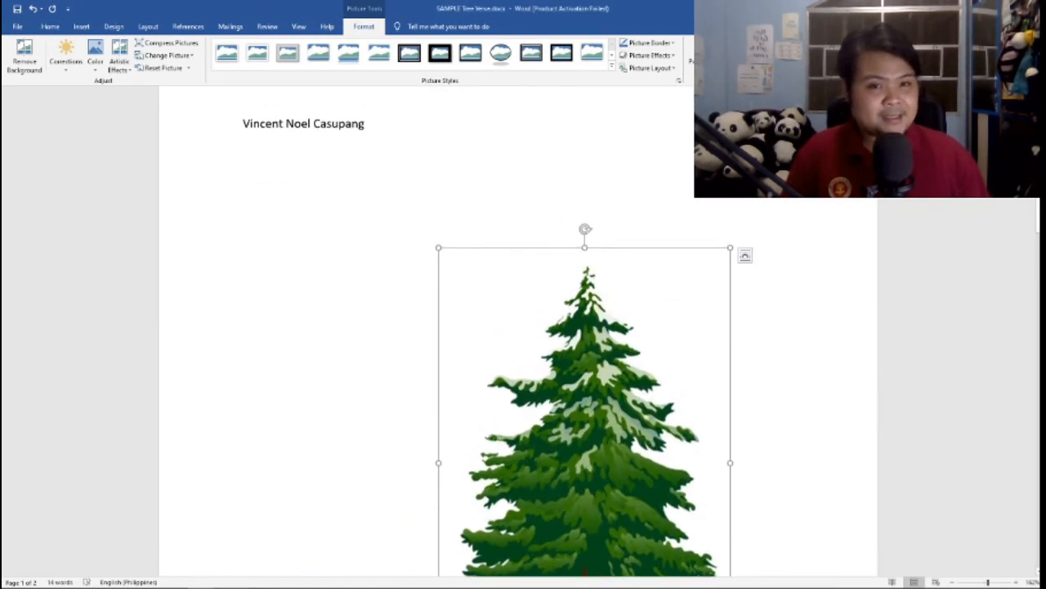
pyautogui.scroll(-1, 584, 365)
pyautogui.scroll(-7, 519, 327)
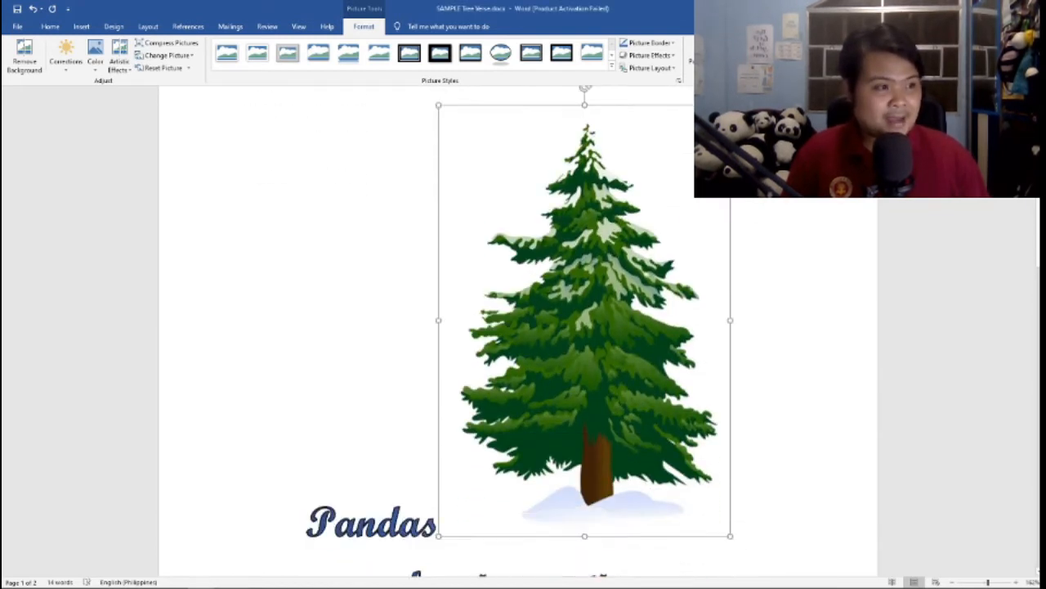
pyautogui.scroll(-2, 518, 327)
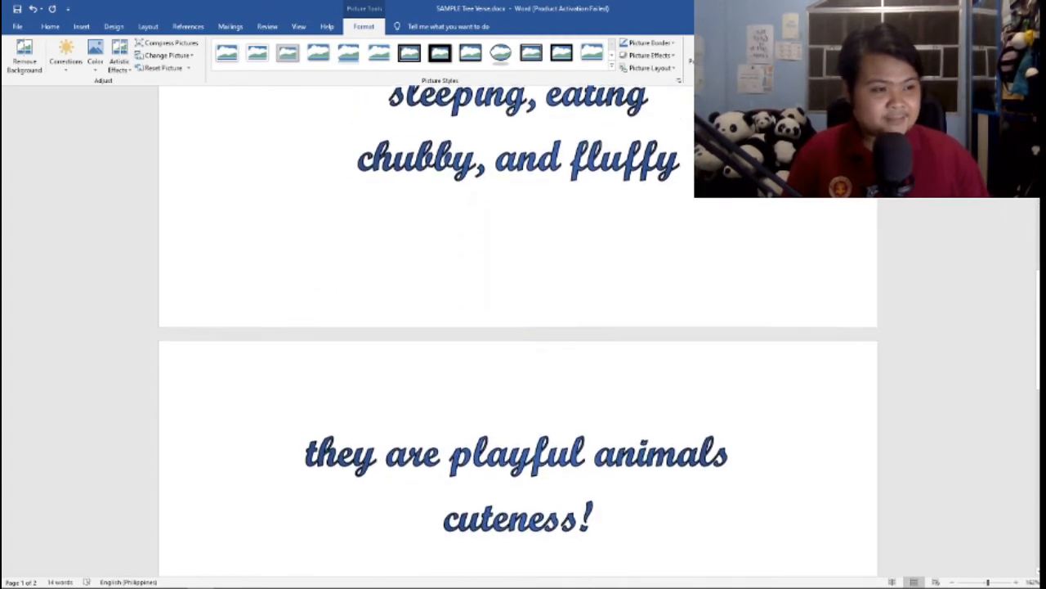
pyautogui.scroll(8, 518, 327)
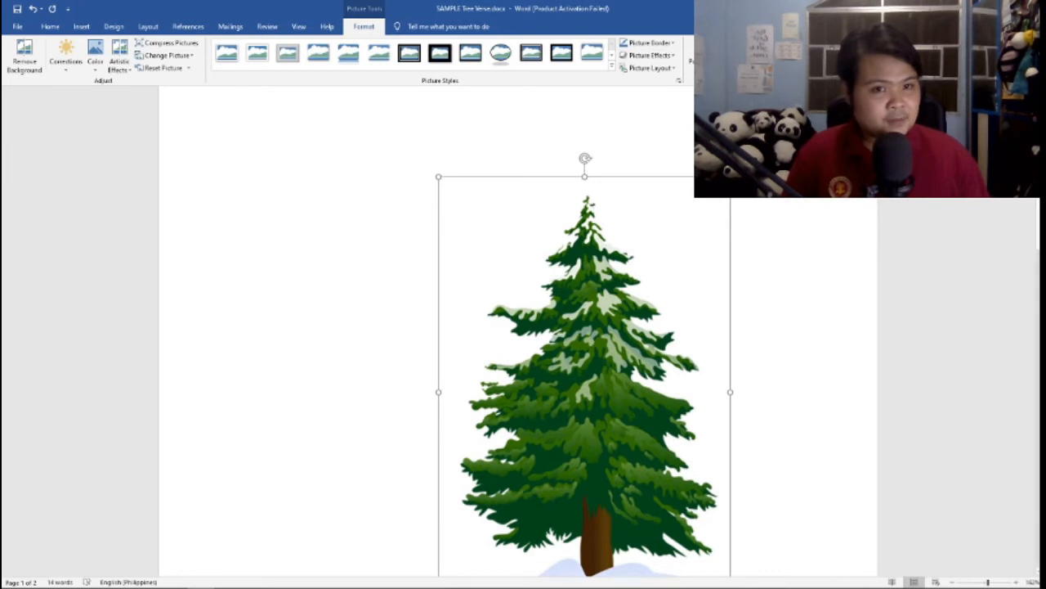
pyautogui.scroll(2, 519, 327)
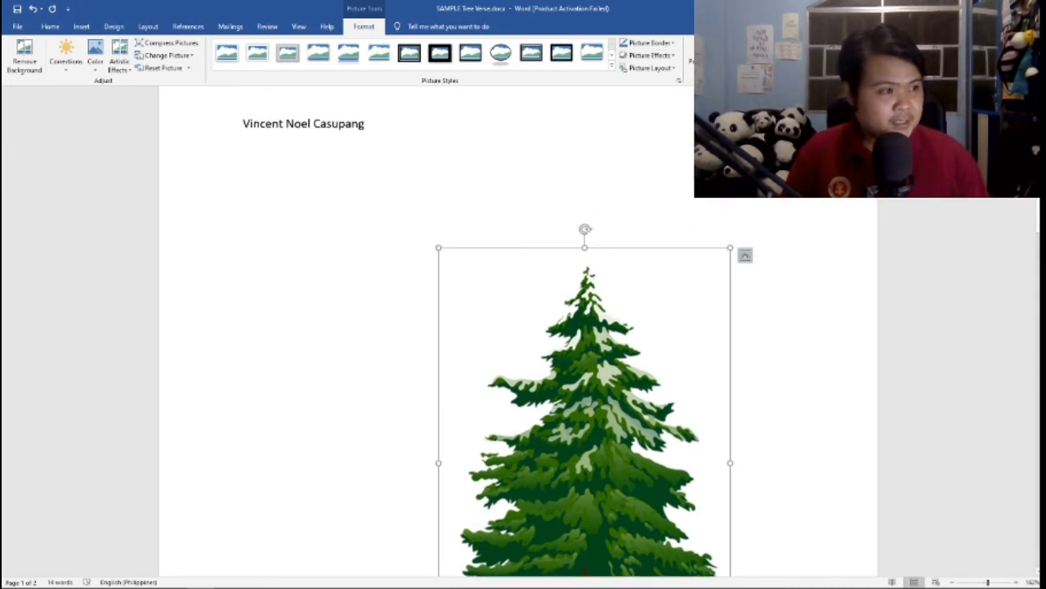
# Set the tree picture's text wrapping to Behind Text and deselect the picture
pyautogui.click(745, 255)
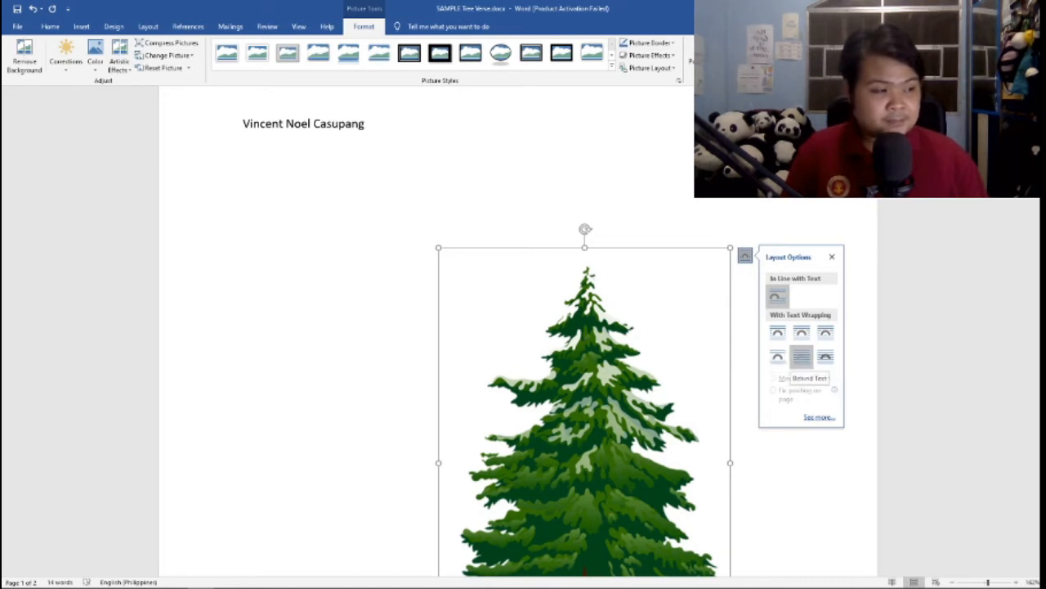
pyautogui.click(801, 356)
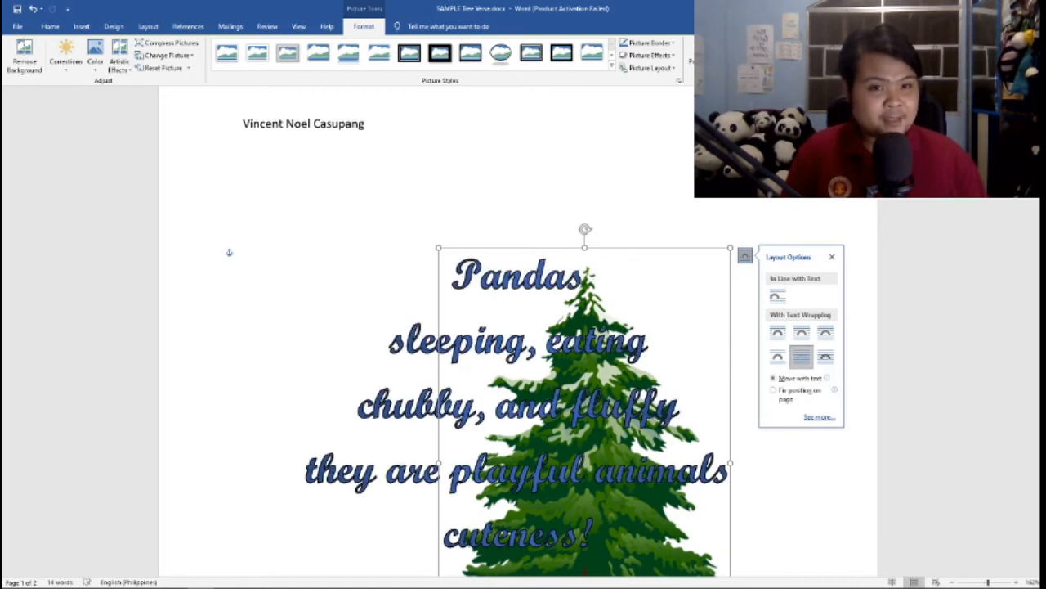
pyautogui.click(680, 404)
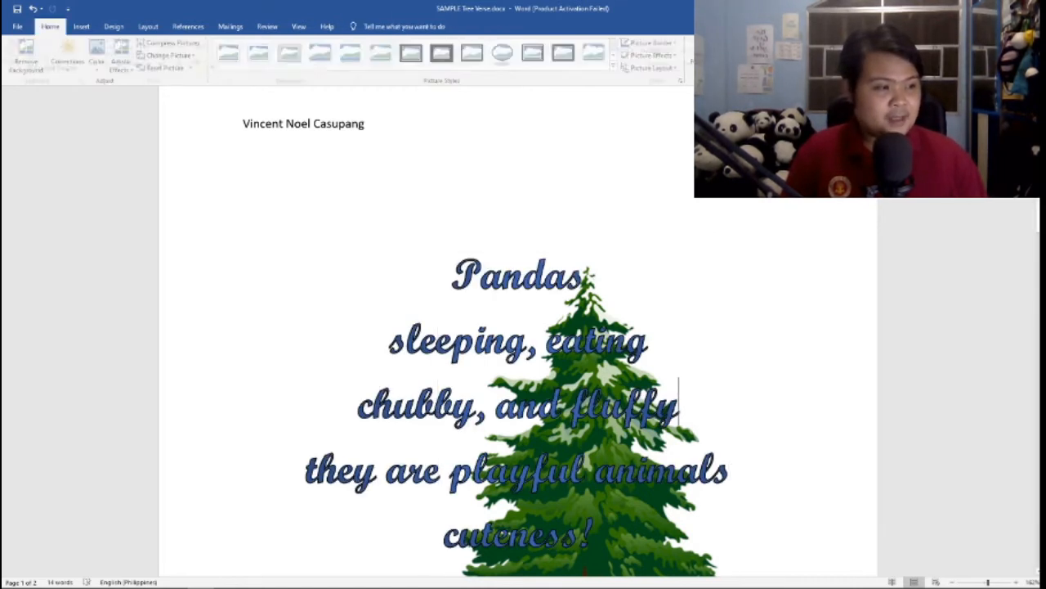
# Move the tree picture up and to the left so it sits centred behind the verse
pyautogui.scroll(-1, 680, 405)
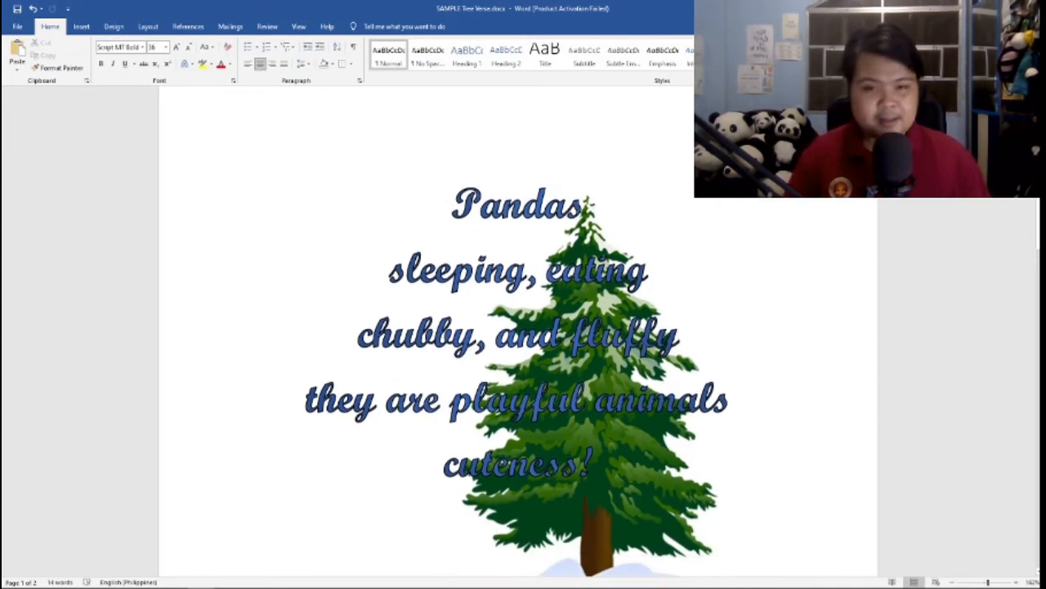
pyautogui.keyDown('ctrl'); pyautogui.scroll(-4, 518, 327); pyautogui.keyUp('ctrl')
pyautogui.scroll(-1, 518, 327)
pyautogui.keyDown('ctrl'); pyautogui.scroll(-1, 519, 327); pyautogui.keyUp('ctrl')
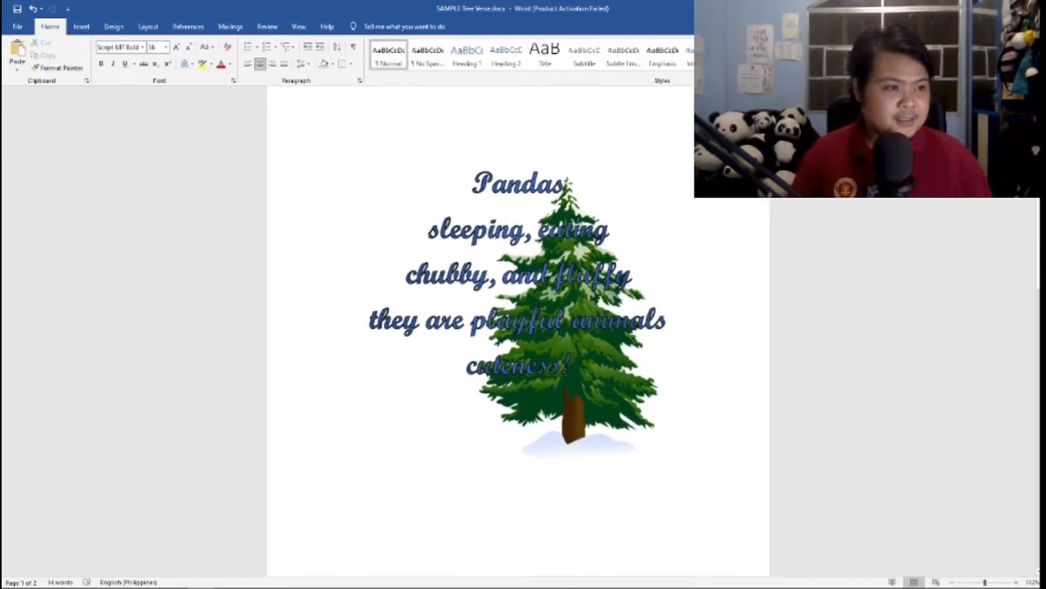
pyautogui.scroll(-1, 518, 327)
pyautogui.scroll(2, 519, 327)
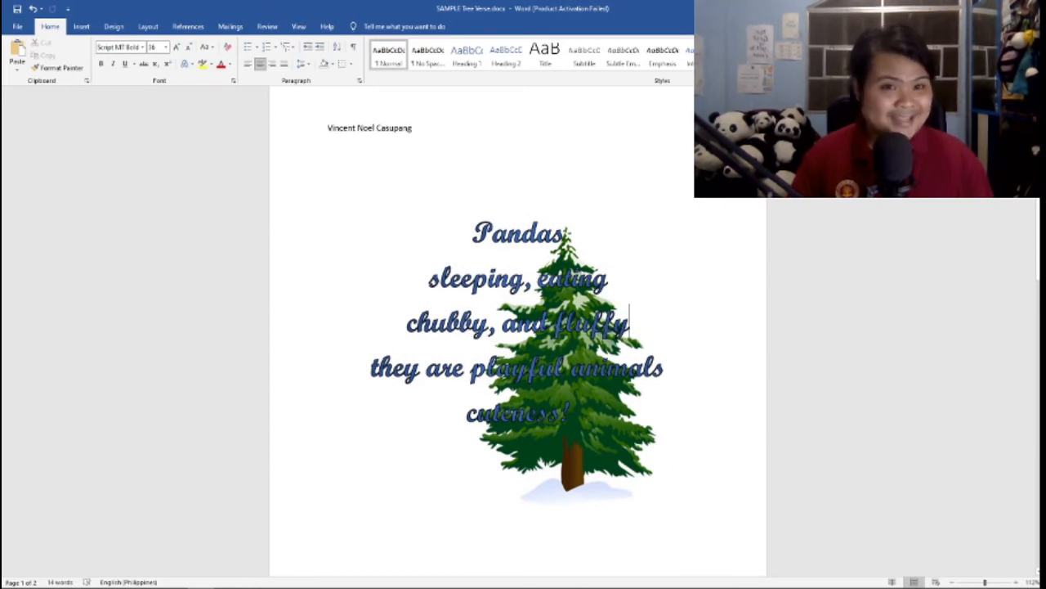
pyautogui.click(572, 388)
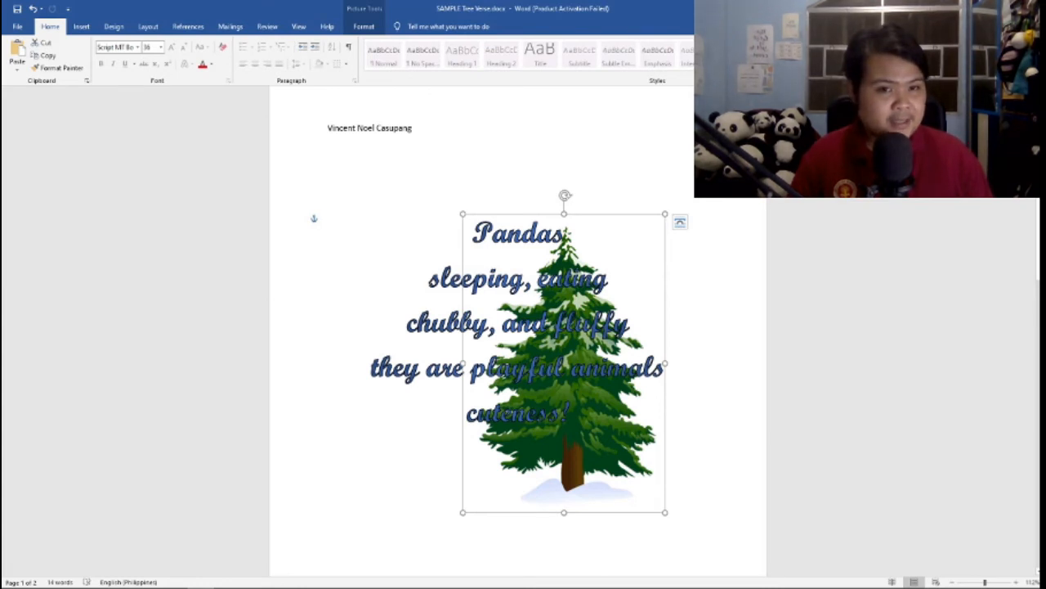
pyautogui.moveTo(572, 388); pyautogui.dragTo(516, 336)
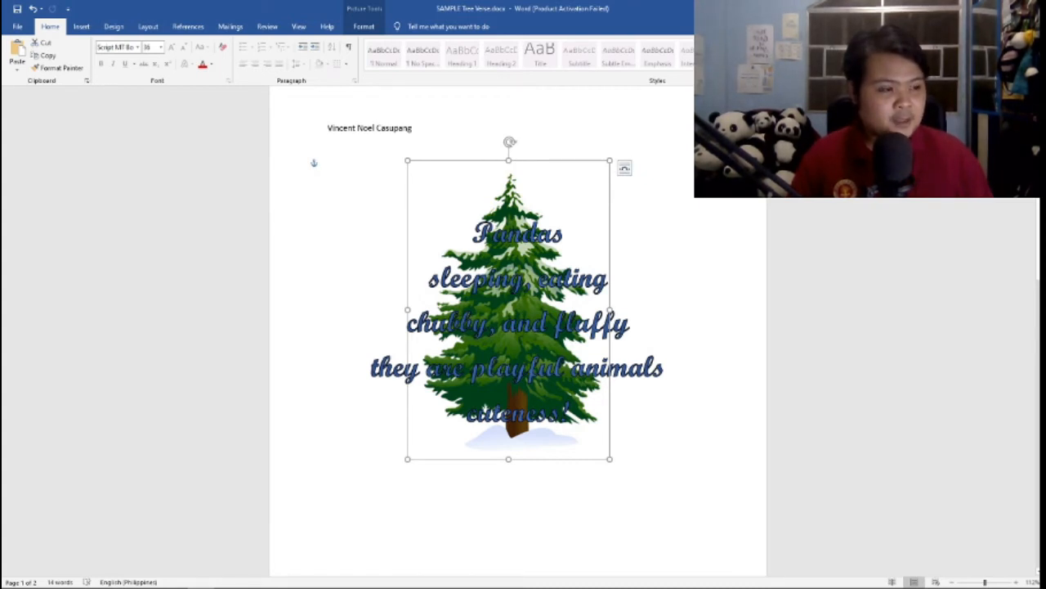
# Enlarge the tree picture proportionally and realign it so it stays centred behind the verse lines
pyautogui.moveTo(610, 459); pyautogui.dragTo(655, 525)
pyautogui.moveTo(531, 343); pyautogui.dragTo(517, 319)
pyautogui.click(518, 456)
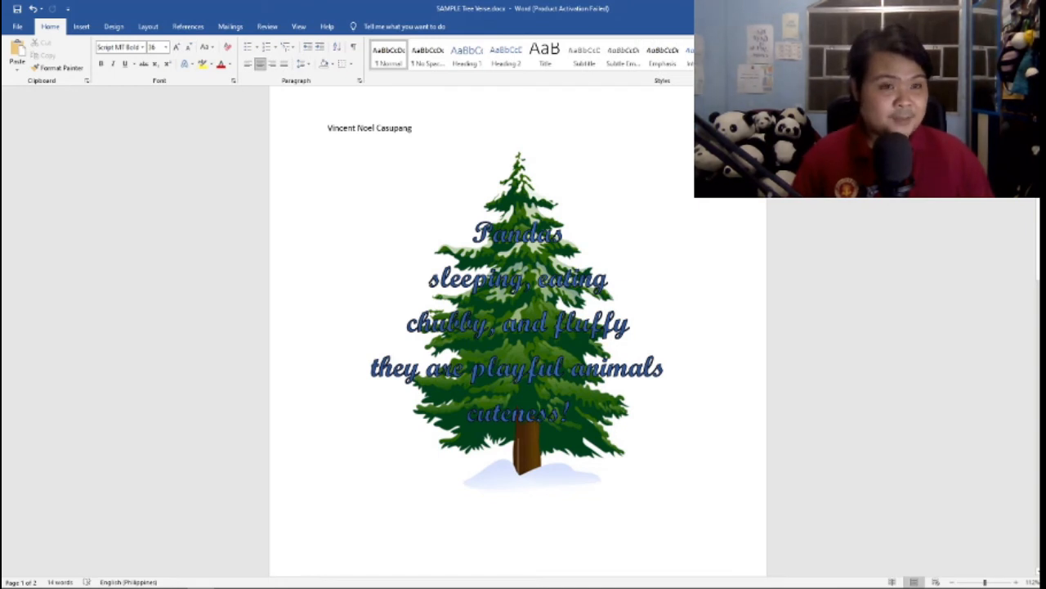
pyautogui.moveTo(518, 343); pyautogui.dragTo(514, 344)
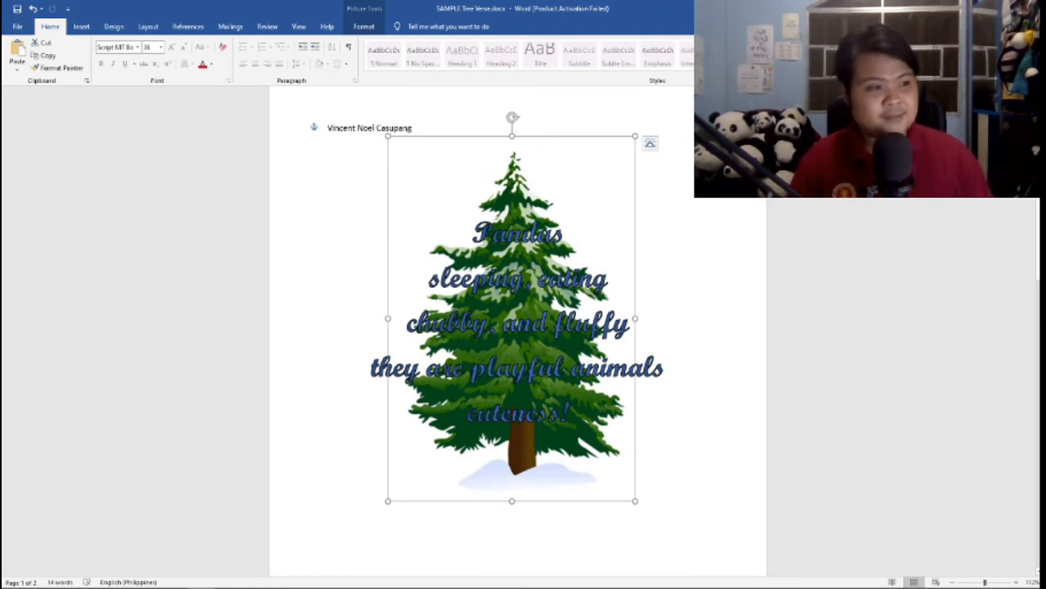
# Delete the tree picture behind the verse lines
pyautogui.click(570, 412)
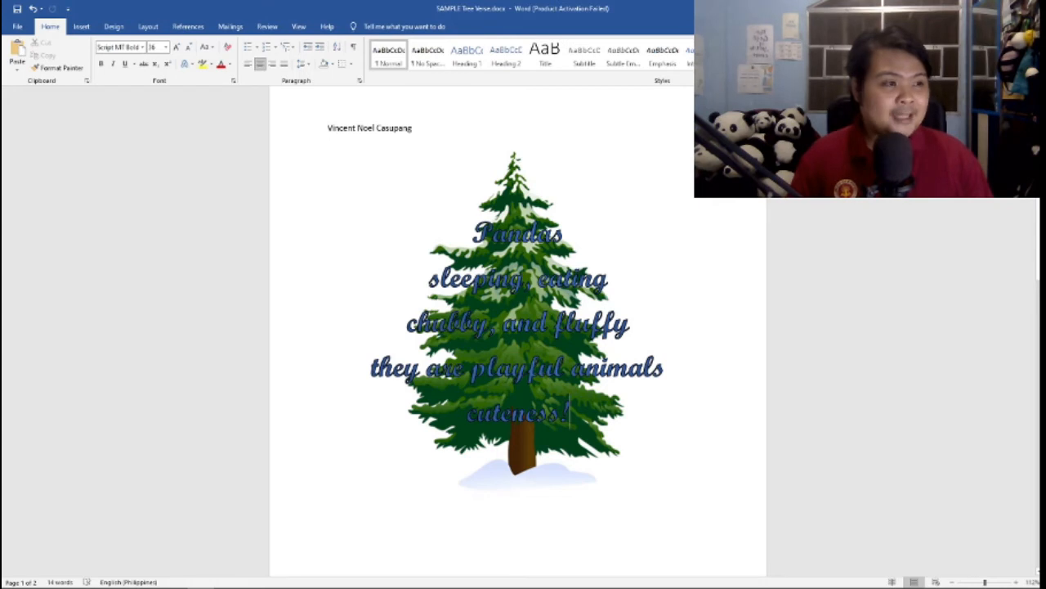
pyautogui.click(513, 319)
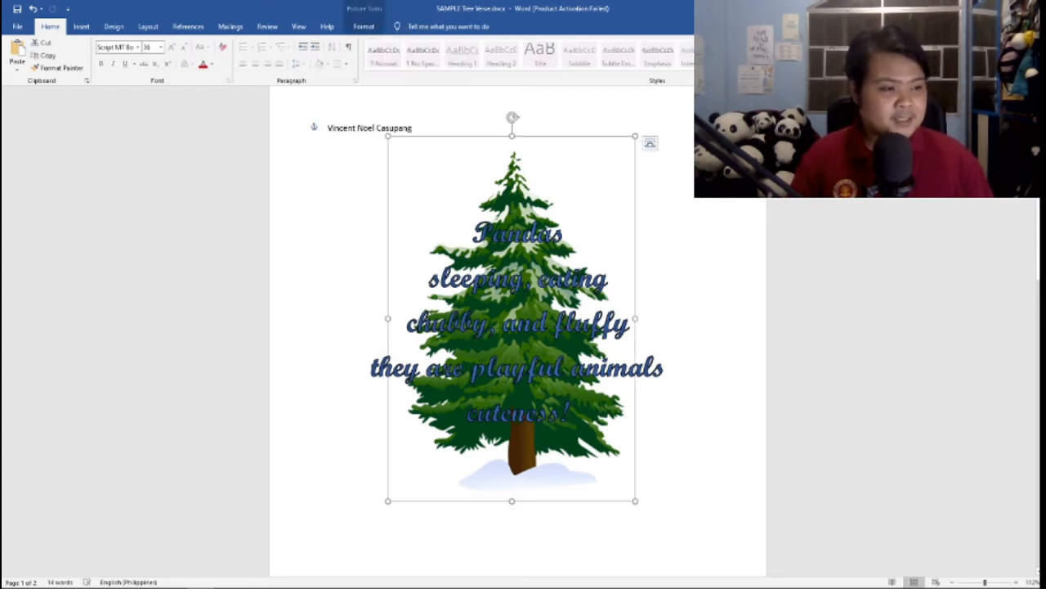
pyautogui.press('Delete')
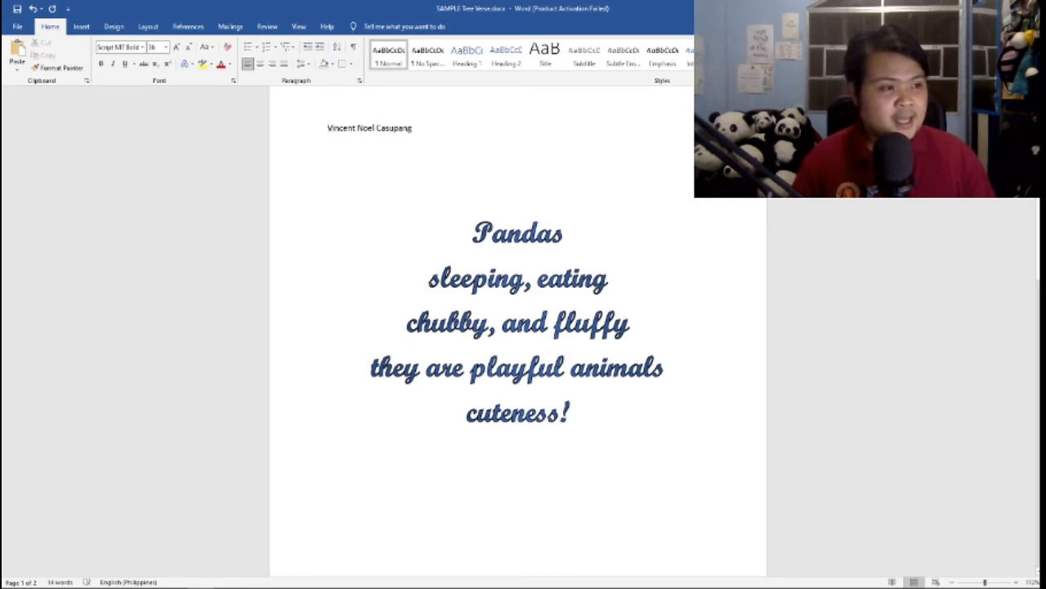
# Set the whole document's paragraph spacing to 0 pt after and its line spacing to Double
pyautogui.click(564, 233)
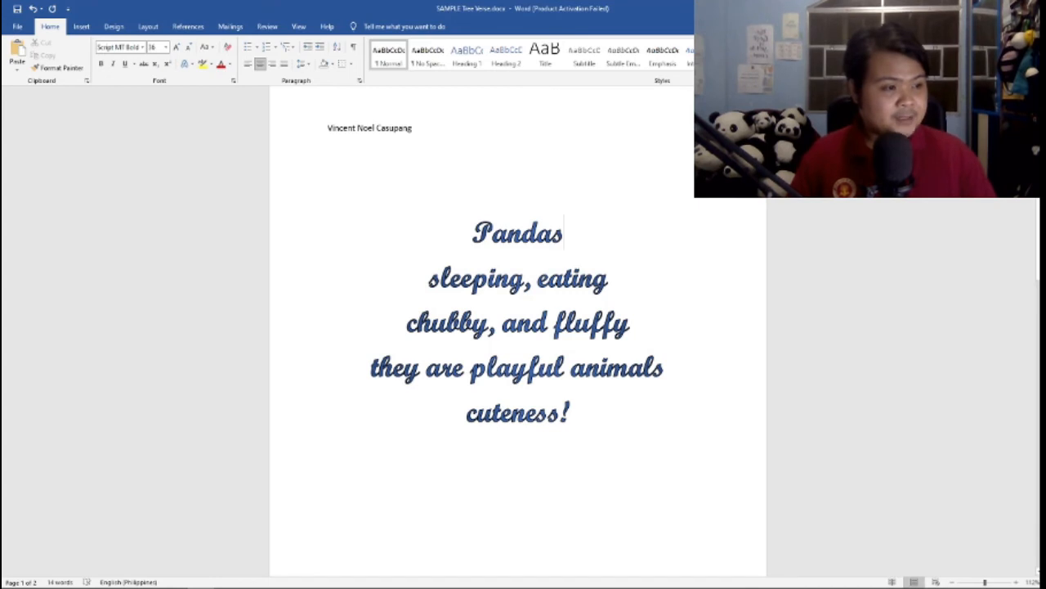
pyautogui.moveTo(572, 413); pyautogui.dragTo(474, 235)
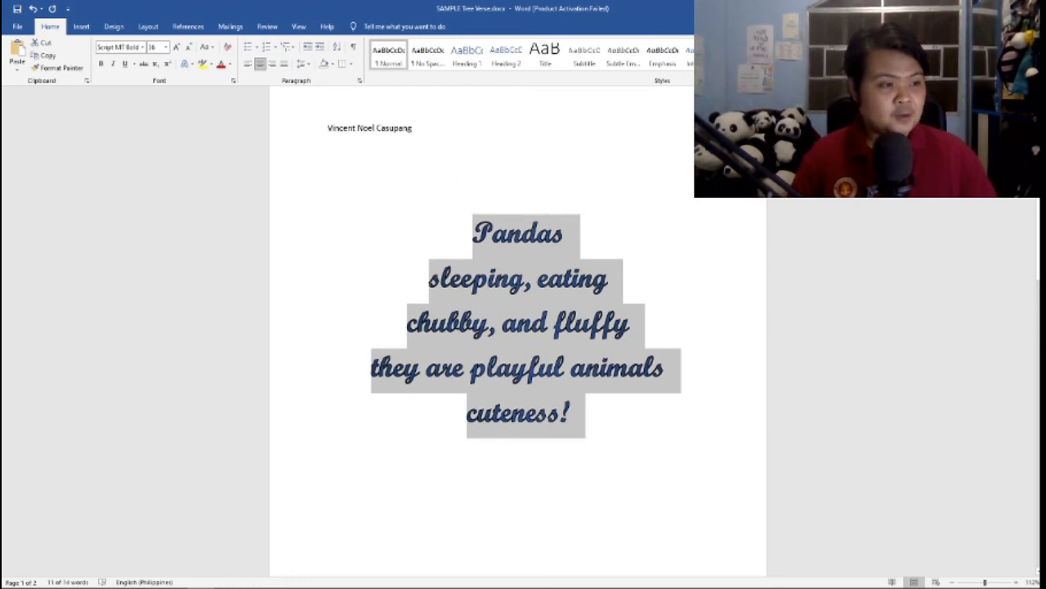
pyautogui.moveTo(576, 414); pyautogui.dragTo(327, 128)
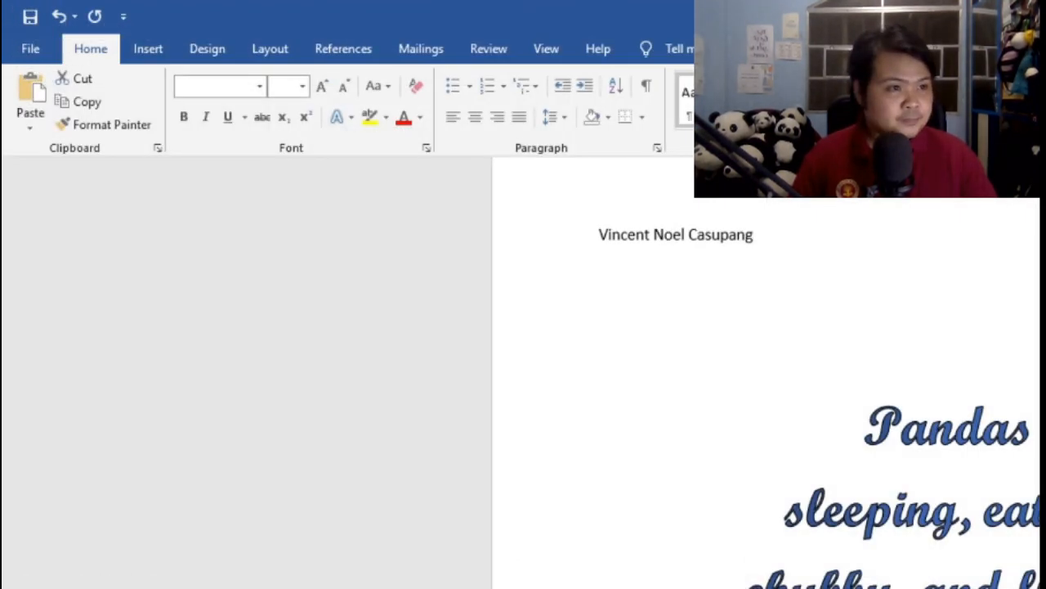
pyautogui.hotkey('ctrl', 'a')
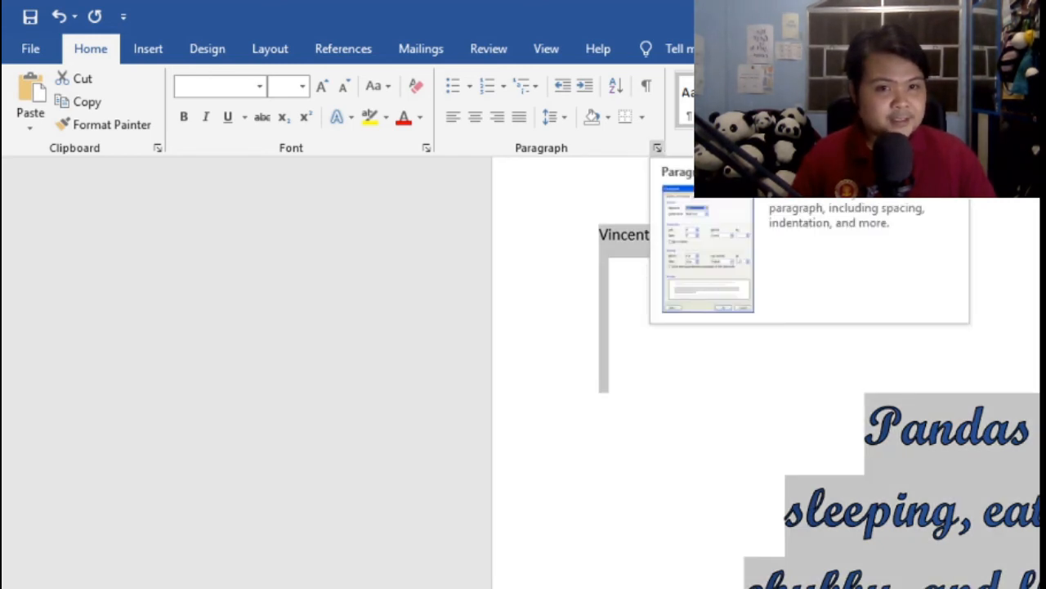
pyautogui.click(656, 147)
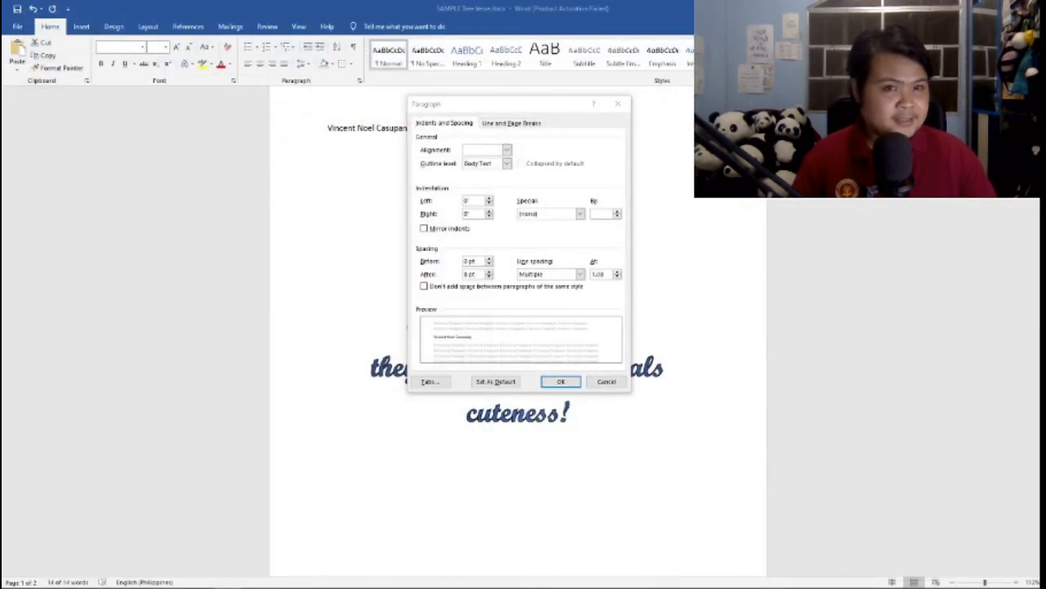
pyautogui.moveTo(491, 103); pyautogui.dragTo(419, 141)
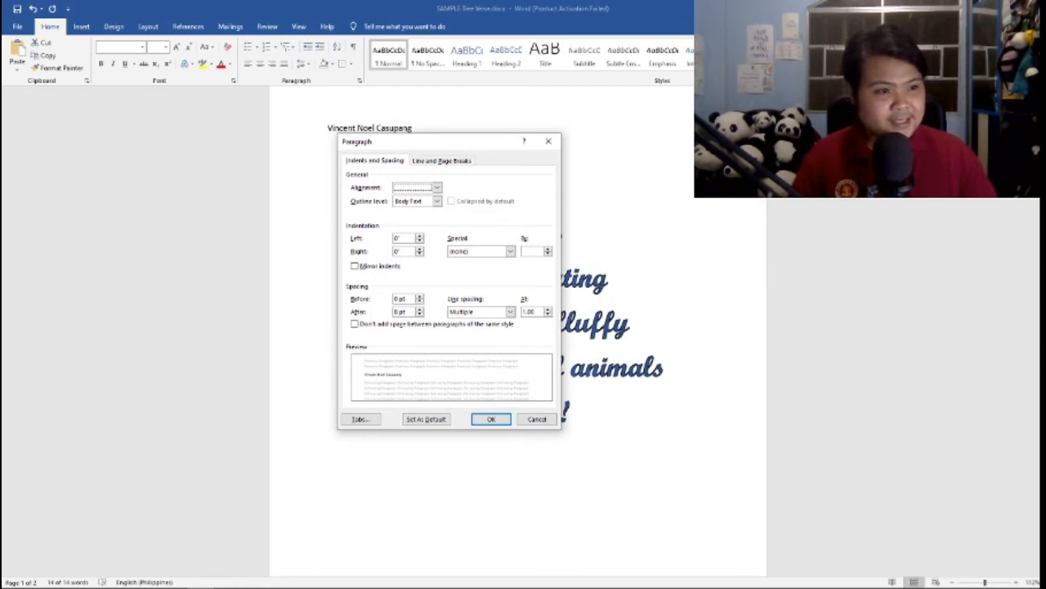
pyautogui.moveTo(407, 312); pyautogui.dragTo(393, 311)
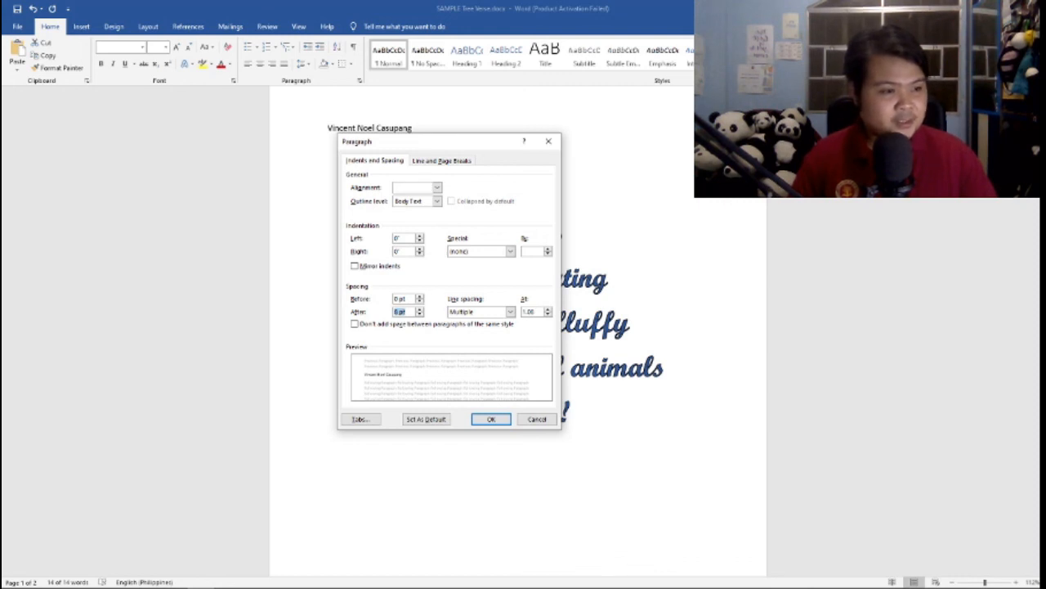
pyautogui.write('0')
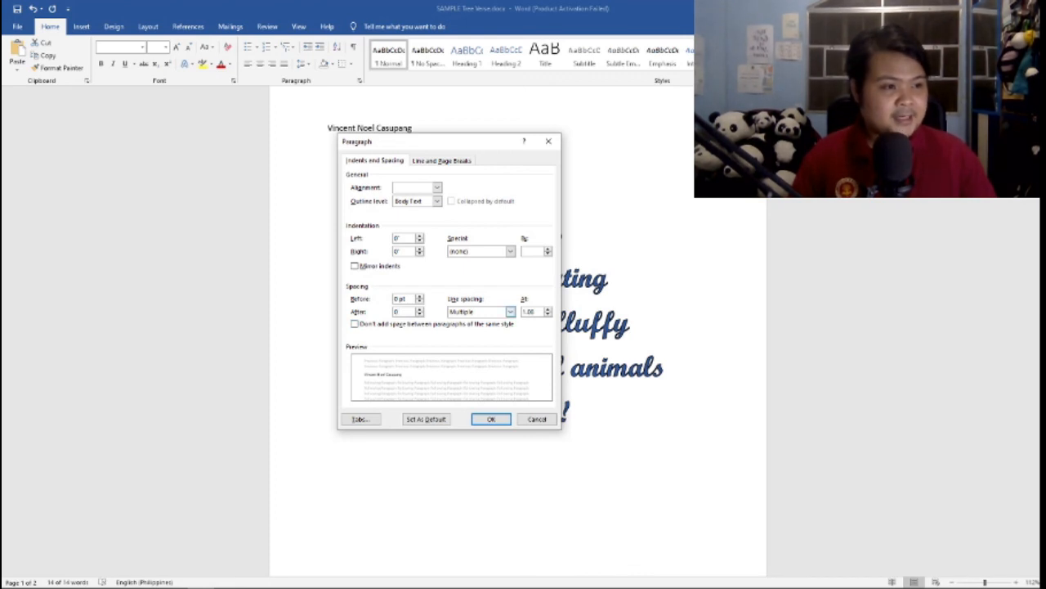
pyautogui.click(510, 312)
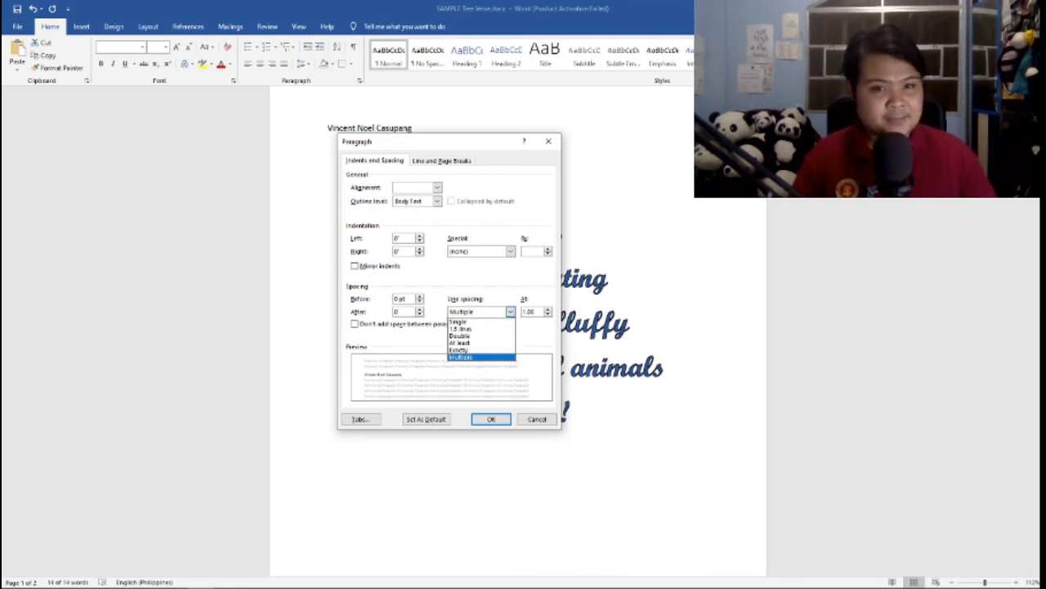
pyautogui.click(474, 336)
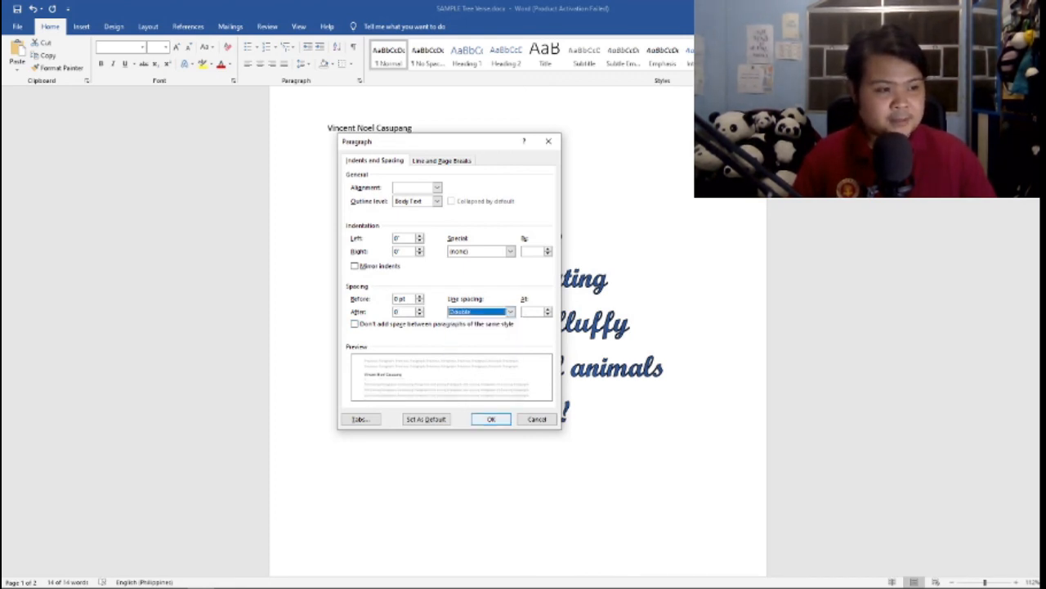
pyautogui.press('Return')
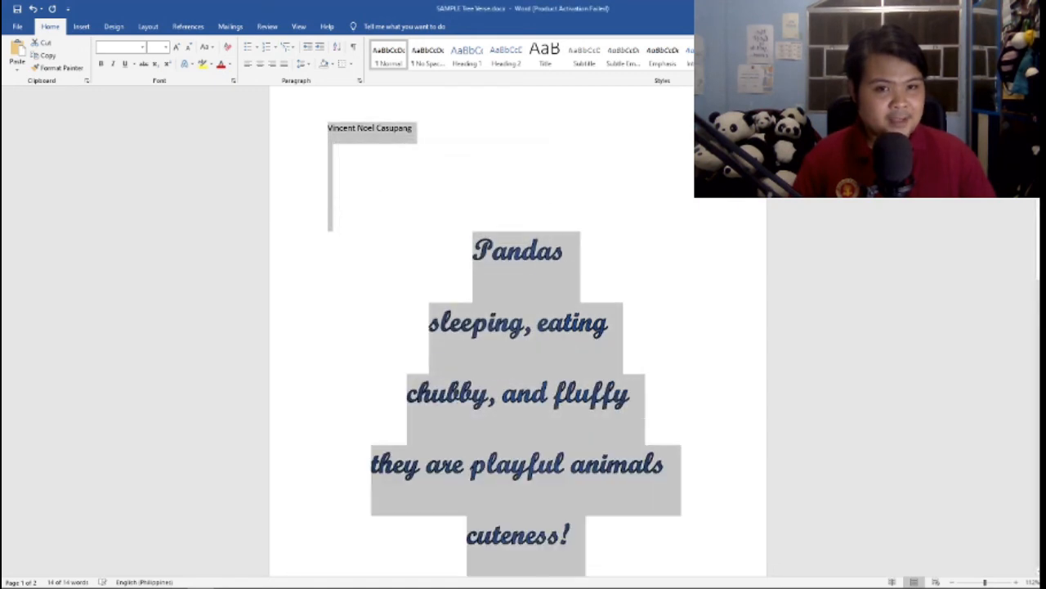
# Examine the spacing between the verse lines down the page, and put the text cursor before "Pandas"
pyautogui.scroll(-3, 523, 327)
pyautogui.scroll(4, 519, 332)
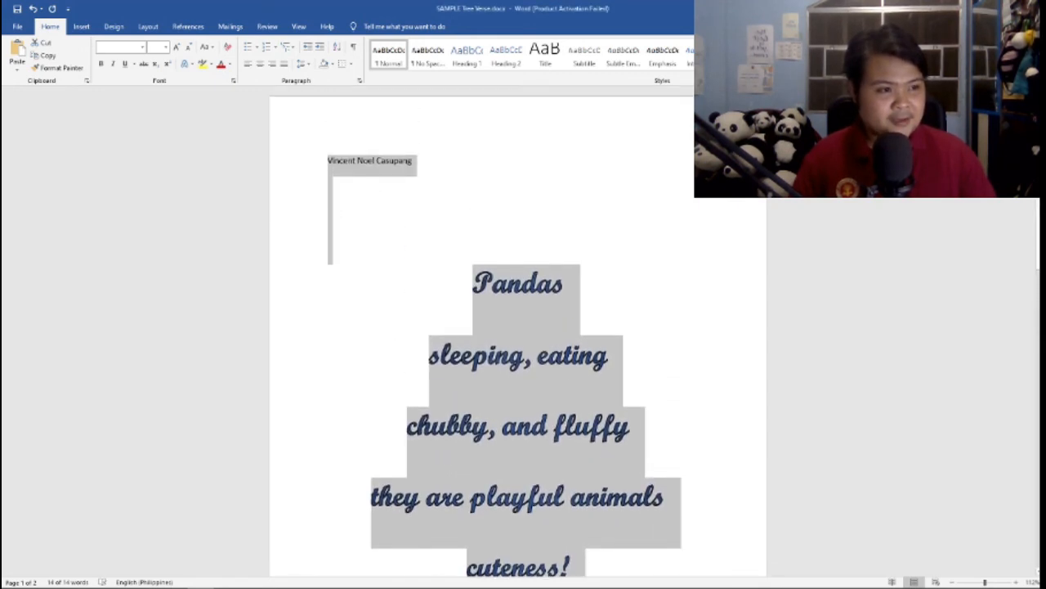
pyautogui.scroll(-2, 523, 327)
pyautogui.scroll(1, 523, 327)
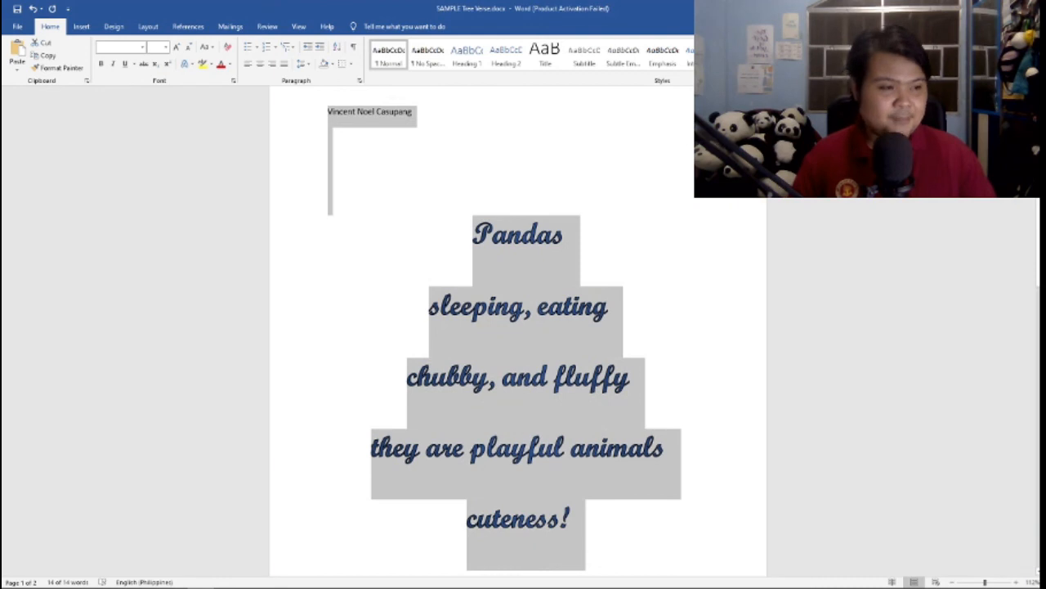
pyautogui.click(287, 320)
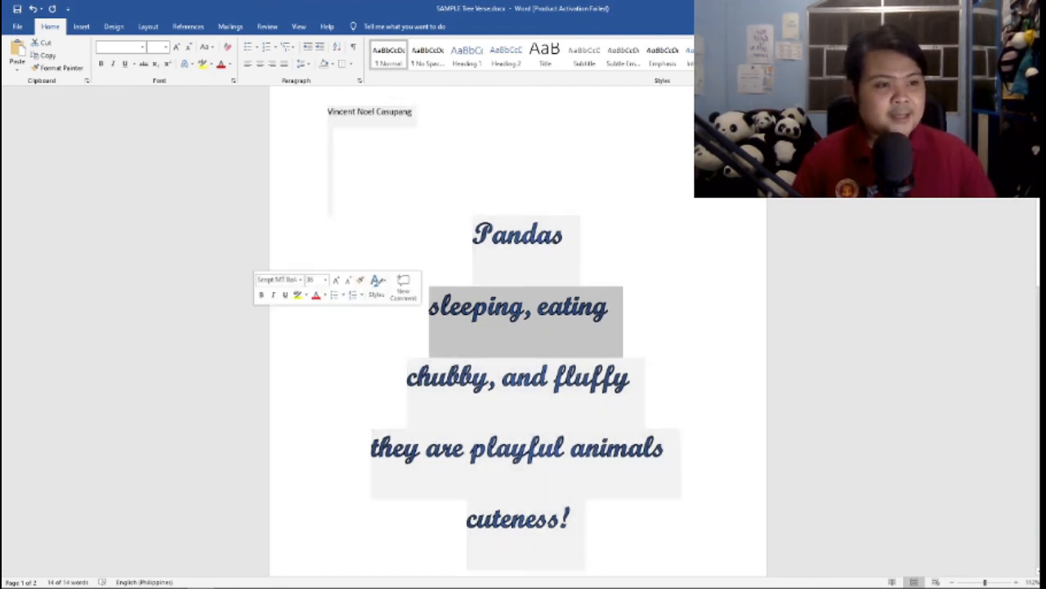
pyautogui.click(288, 388)
pyautogui.scroll(1, 288, 389)
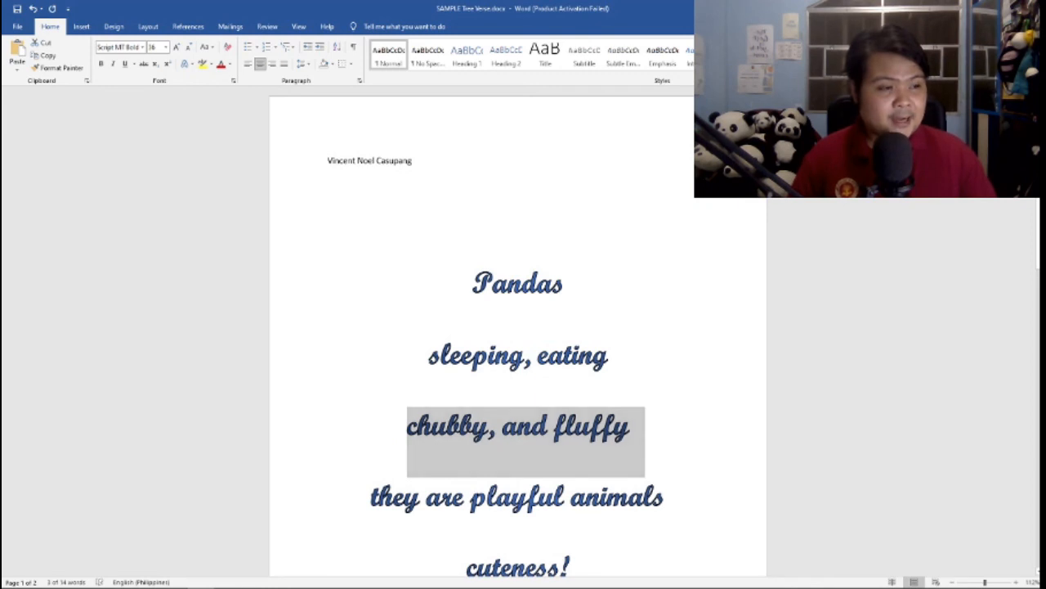
pyautogui.click(473, 283)
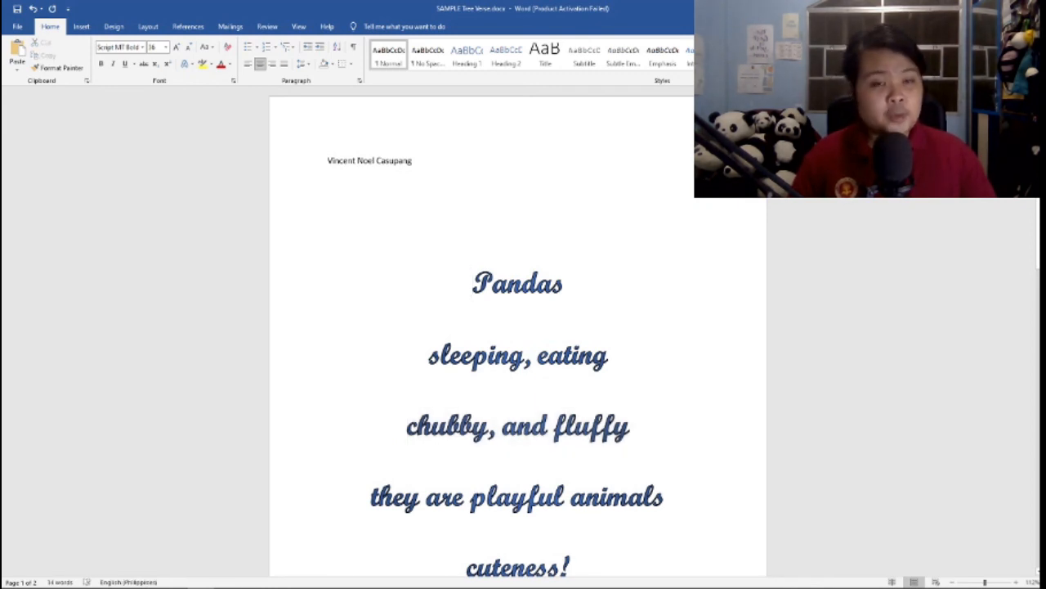